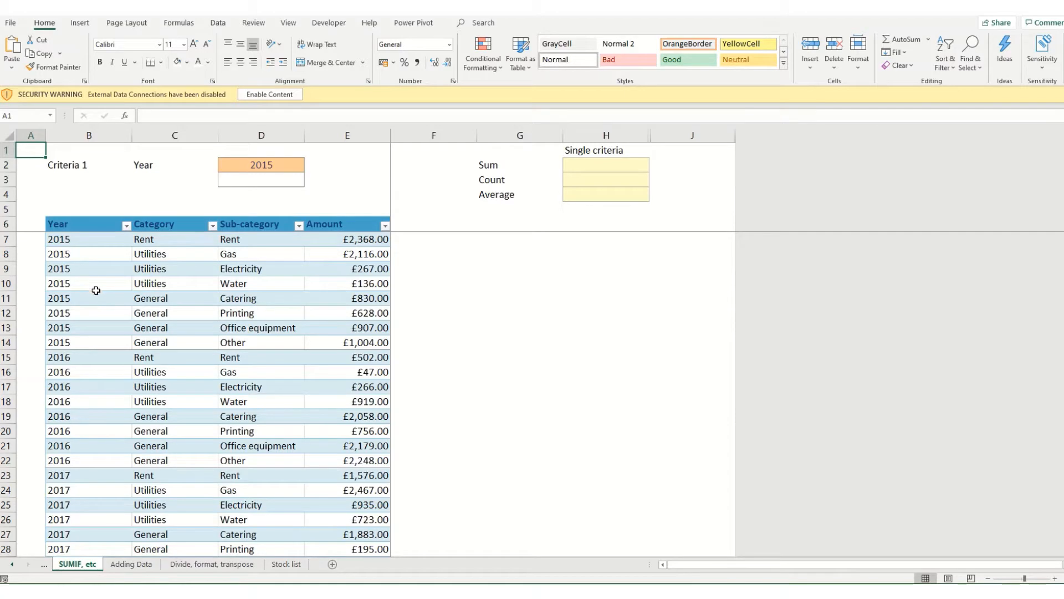
{"action": "scroll", "coordinate": [86, 247], "scroll_direction": "down", "scroll_amount": 6}
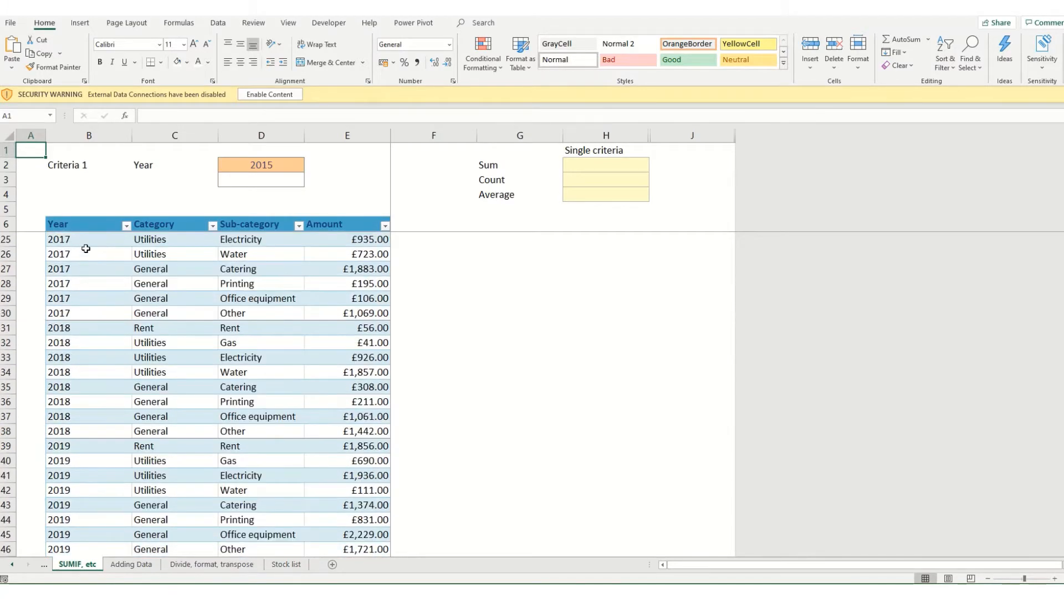
{"action": "scroll", "coordinate": [86, 248], "scroll_direction": "down", "scroll_amount": 3}
{"action": "scroll", "coordinate": [168, 374], "scroll_direction": "up", "scroll_amount": 8}
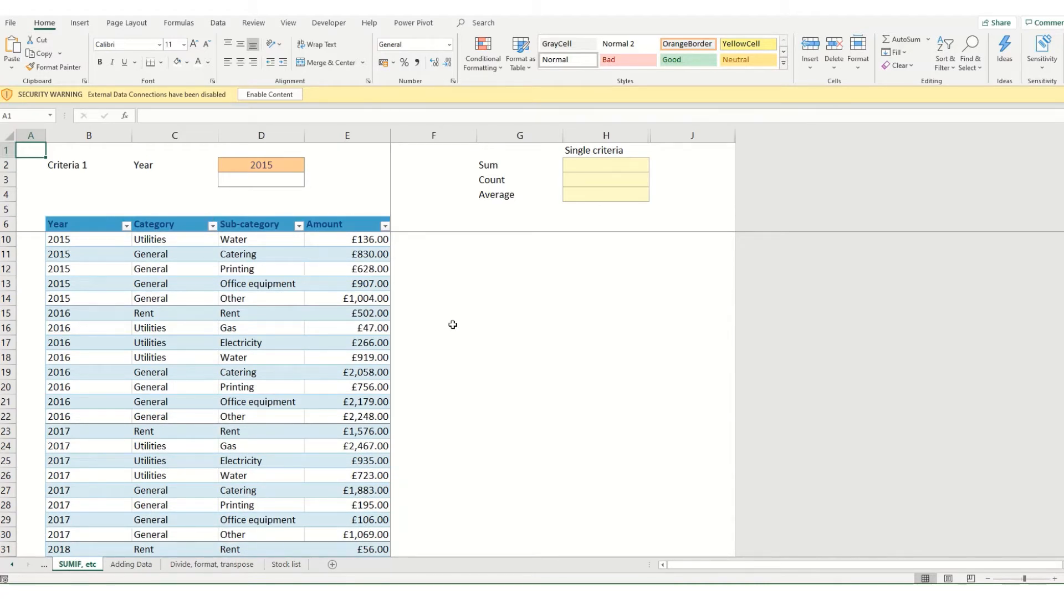
{"action": "scroll", "coordinate": [368, 372], "scroll_direction": "up", "scroll_amount": 1}
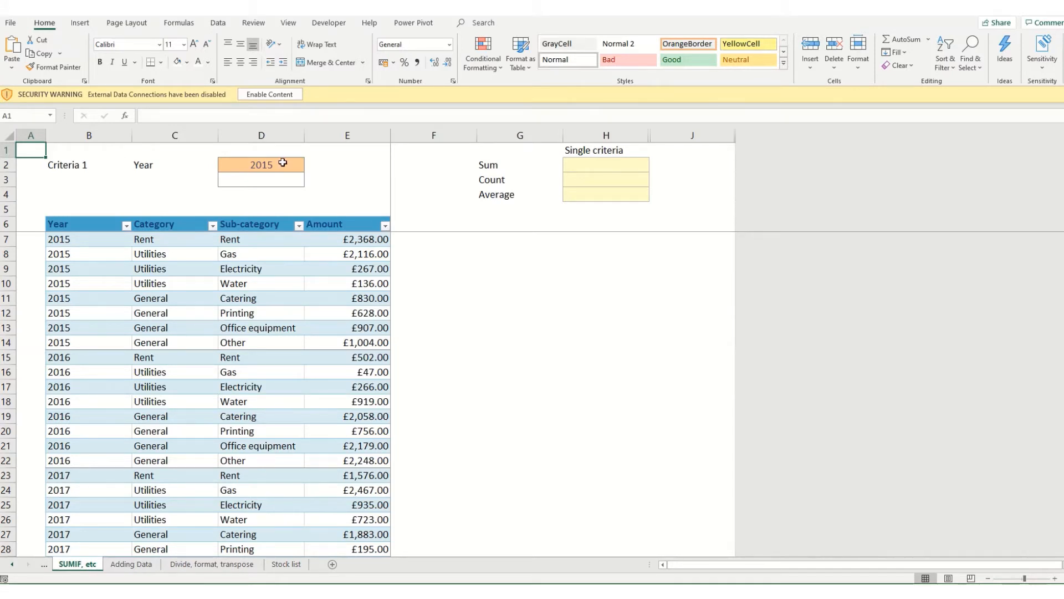
Step: Start a SUMIF formula in the Sum cell H2 with the absolute Year column range $B$6:$B$46 as its range
{"action": "left_click", "coordinate": [583, 165]}
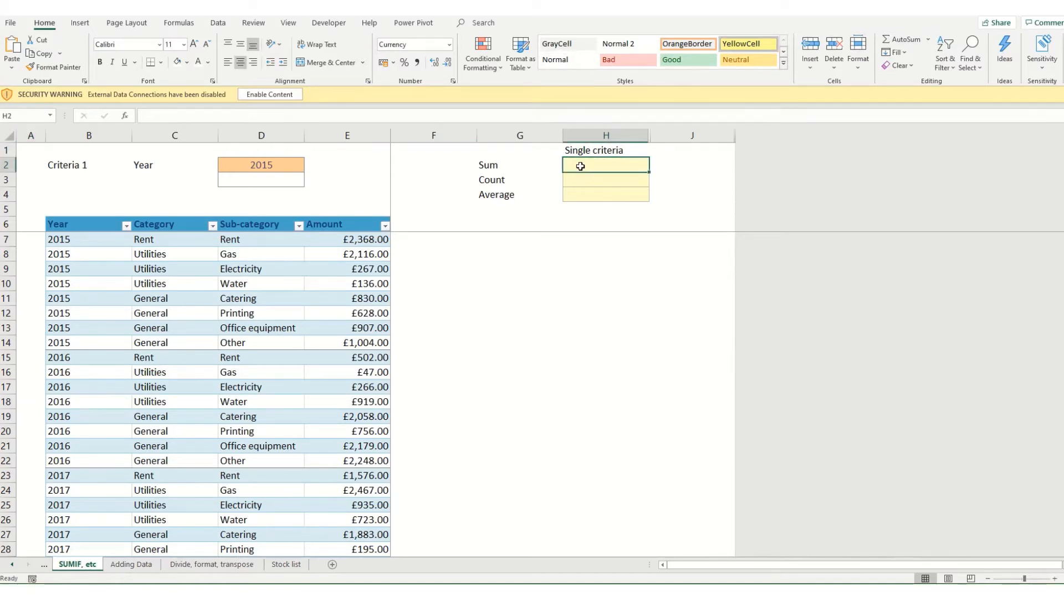
{"action": "type", "text": "=sumif"}
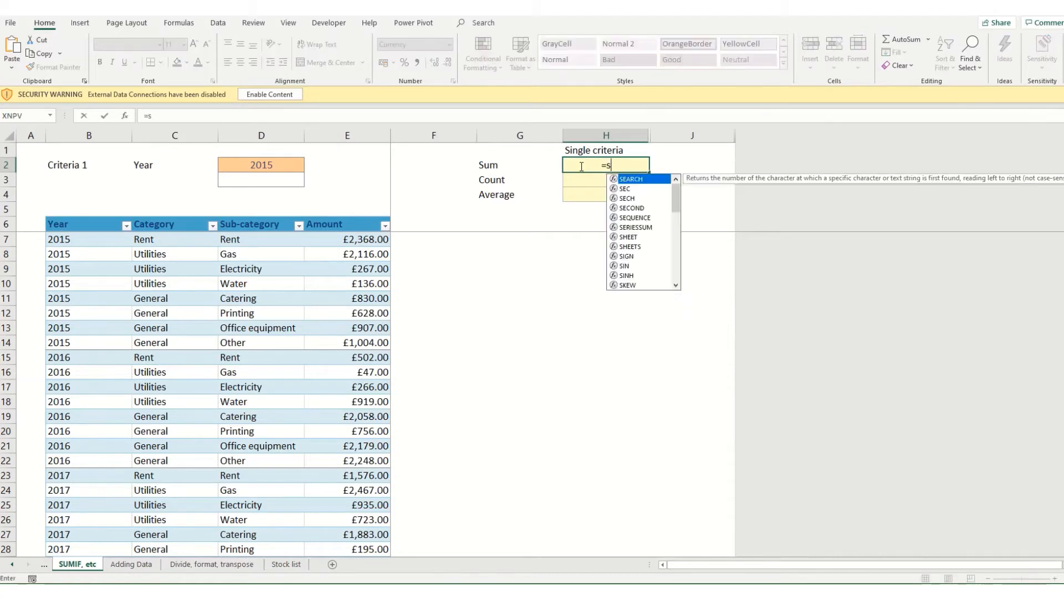
{"action": "key", "text": "Tab"}
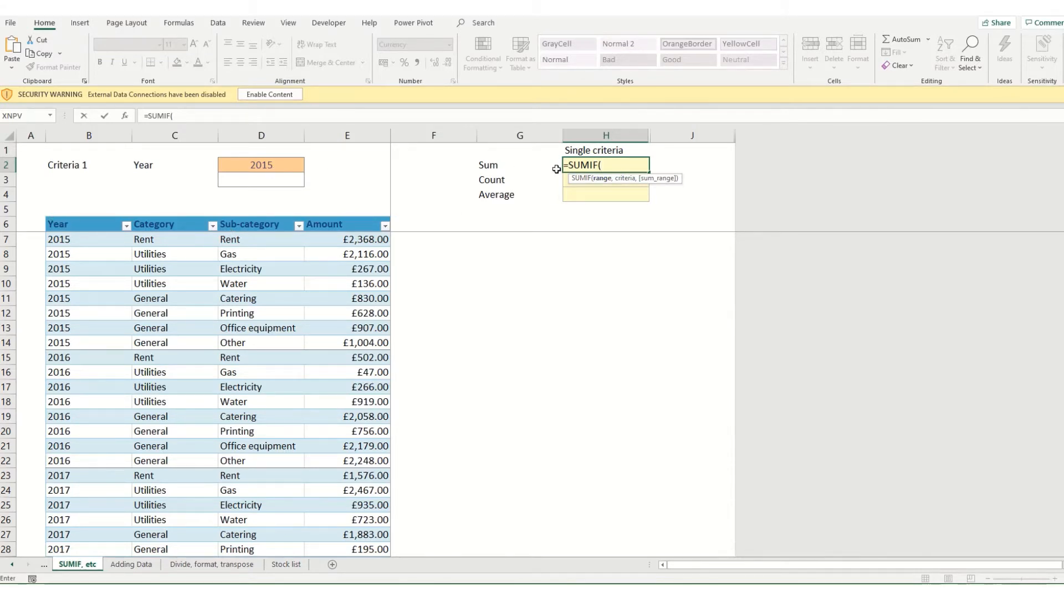
{"action": "left_click", "coordinate": [85, 223]}
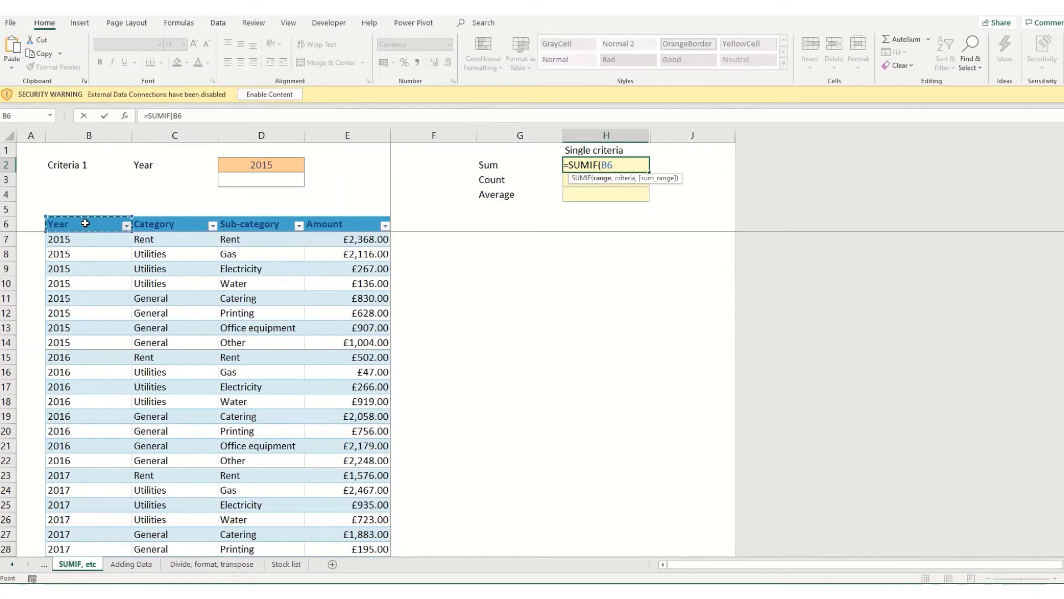
{"action": "key", "text": "ctrl+shift+Down"}
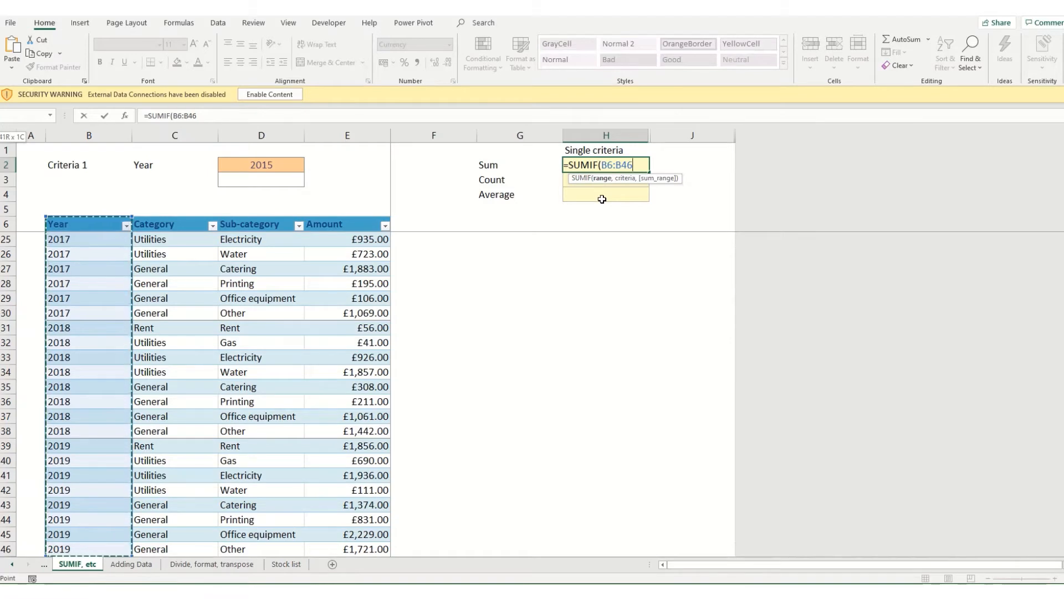
{"action": "key", "text": "F4"}
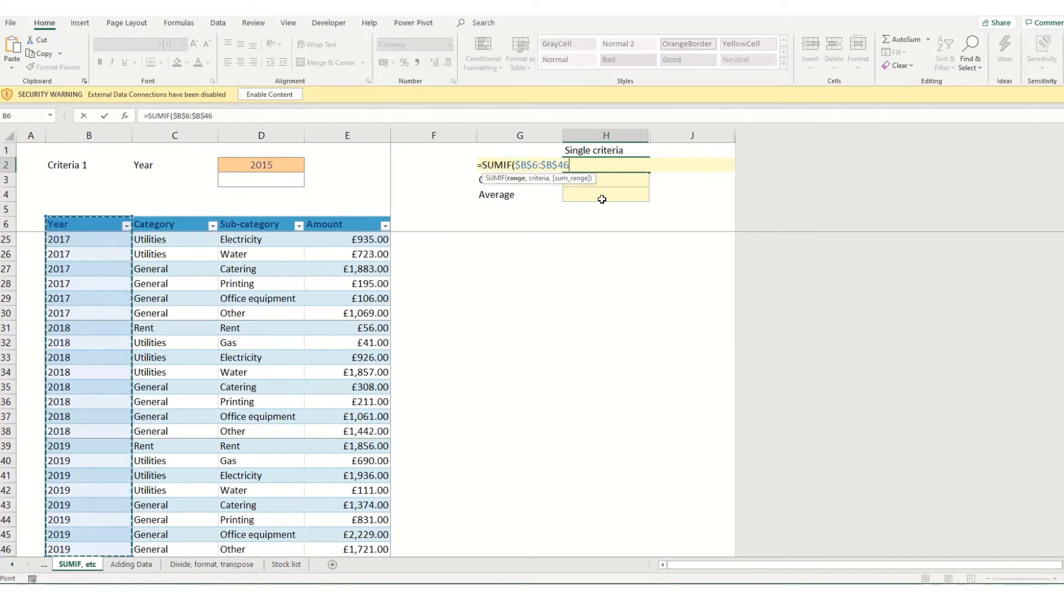
{"action": "type", "text": ","}
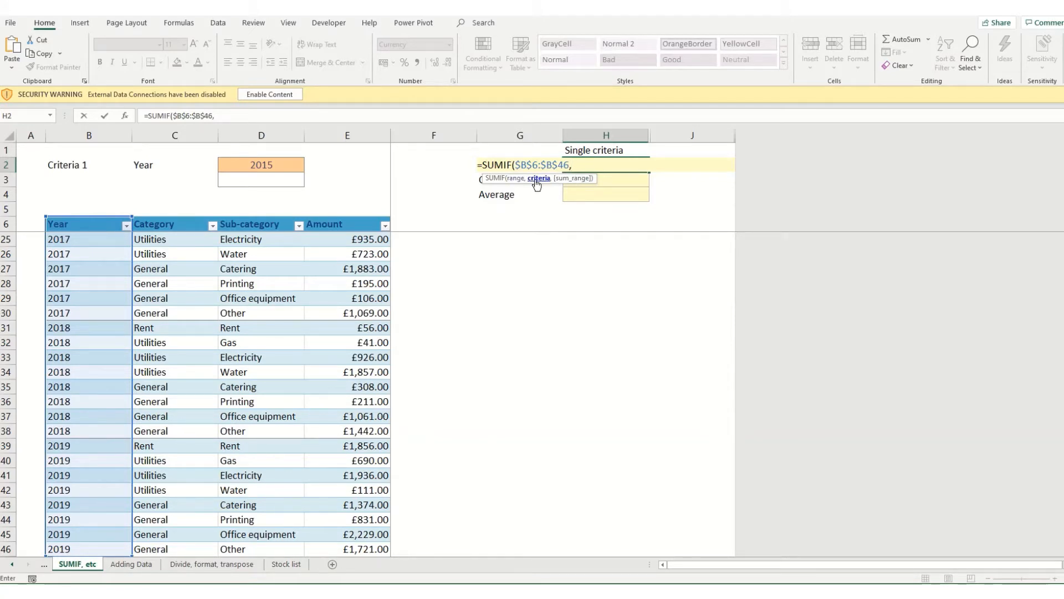
Step: Complete the SUMIF formula with $D$2 as the criteria and the Amount column $E$6:$E$46 as the sum range
{"action": "left_click", "coordinate": [254, 165]}
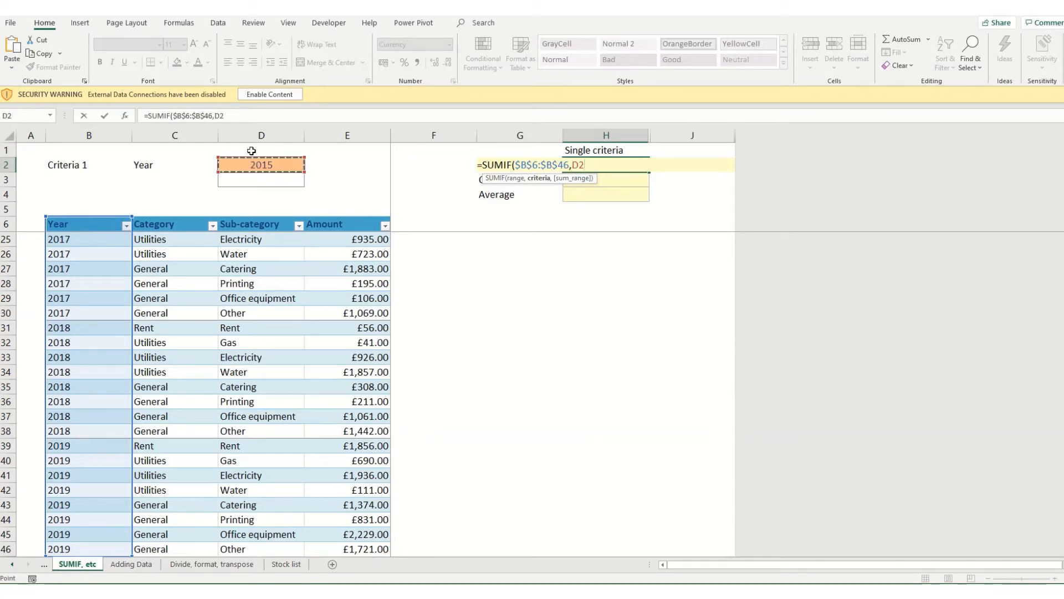
{"action": "key", "text": "F4"}
{"action": "type", "text": ","}
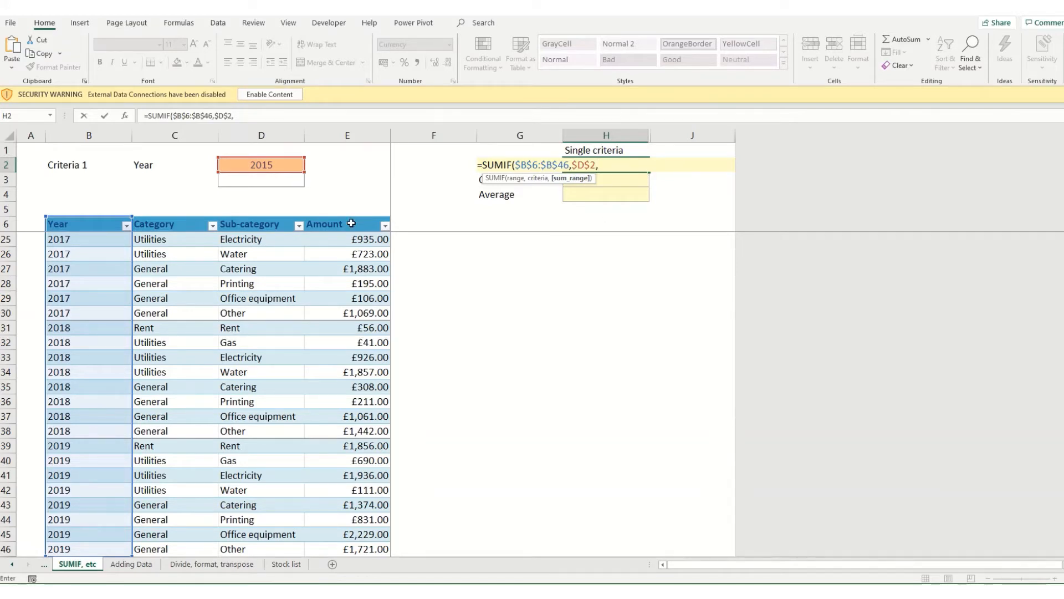
{"action": "left_click", "coordinate": [351, 224]}
{"action": "key", "text": "ctrl+shift+Down"}
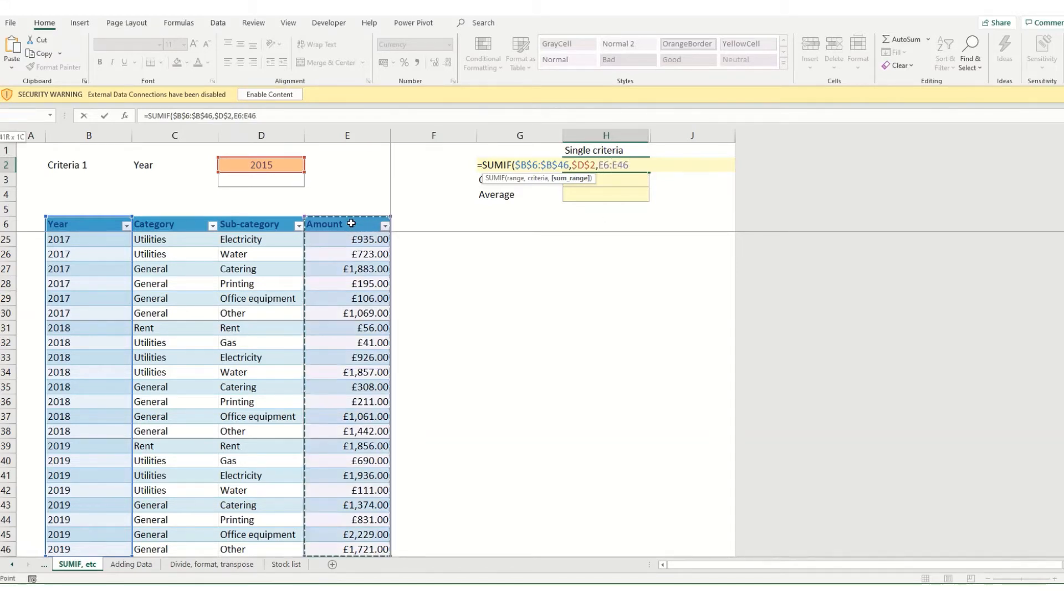
{"action": "key", "text": "F4"}
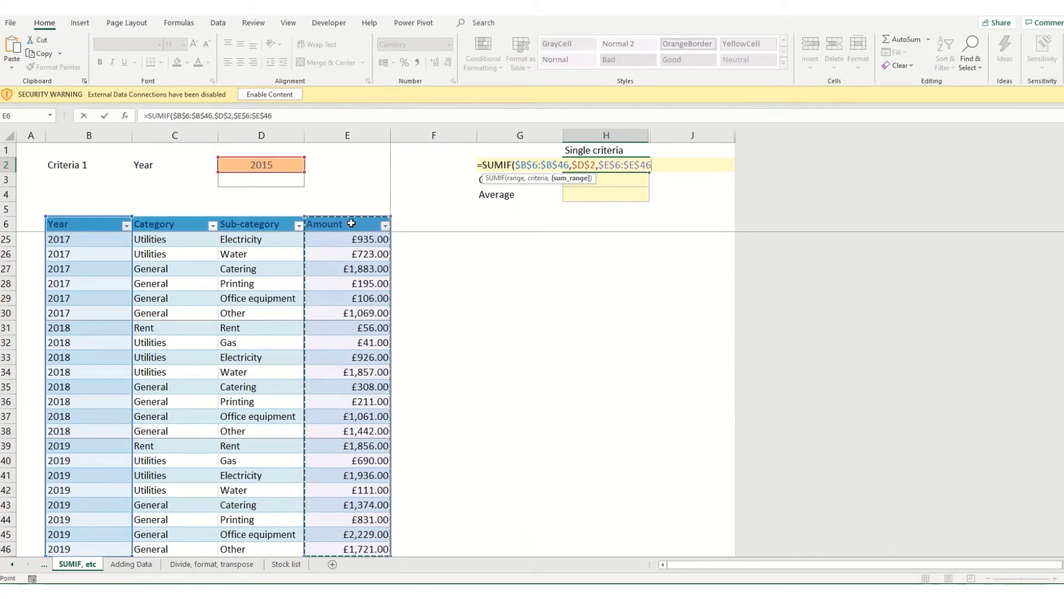
{"action": "key", "text": "Return"}
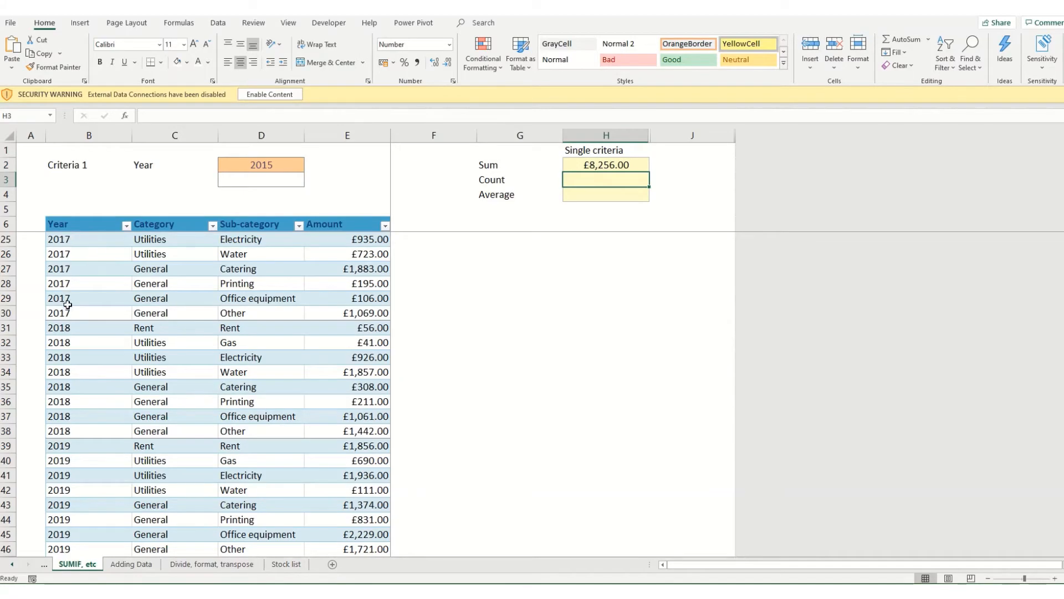
Step: Filter the table's Year column to show only the 2015 records
{"action": "scroll", "coordinate": [166, 348], "scroll_direction": "up", "scroll_amount": 6}
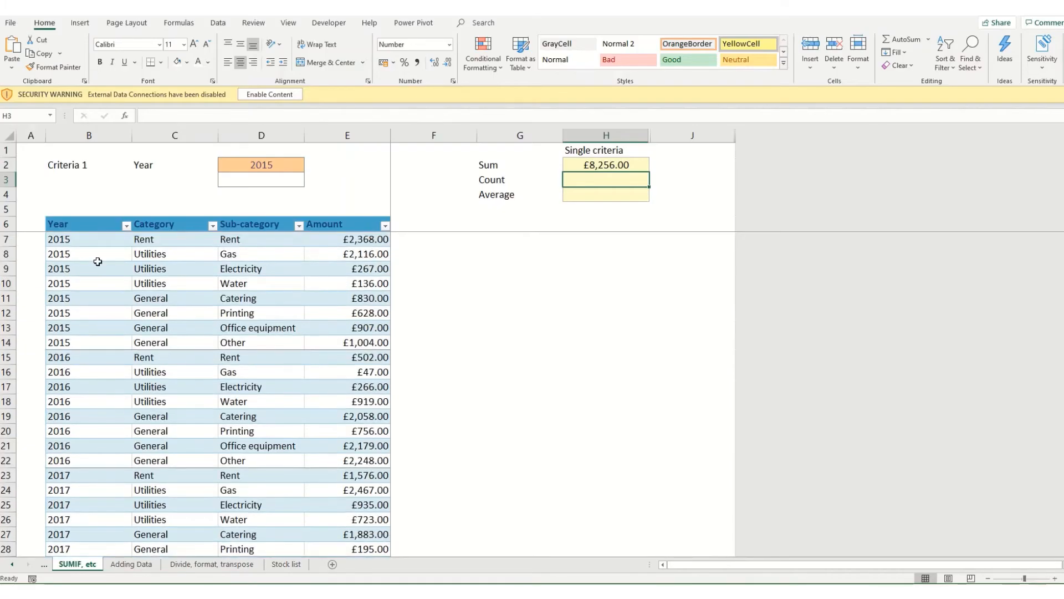
{"action": "left_click", "coordinate": [126, 225]}
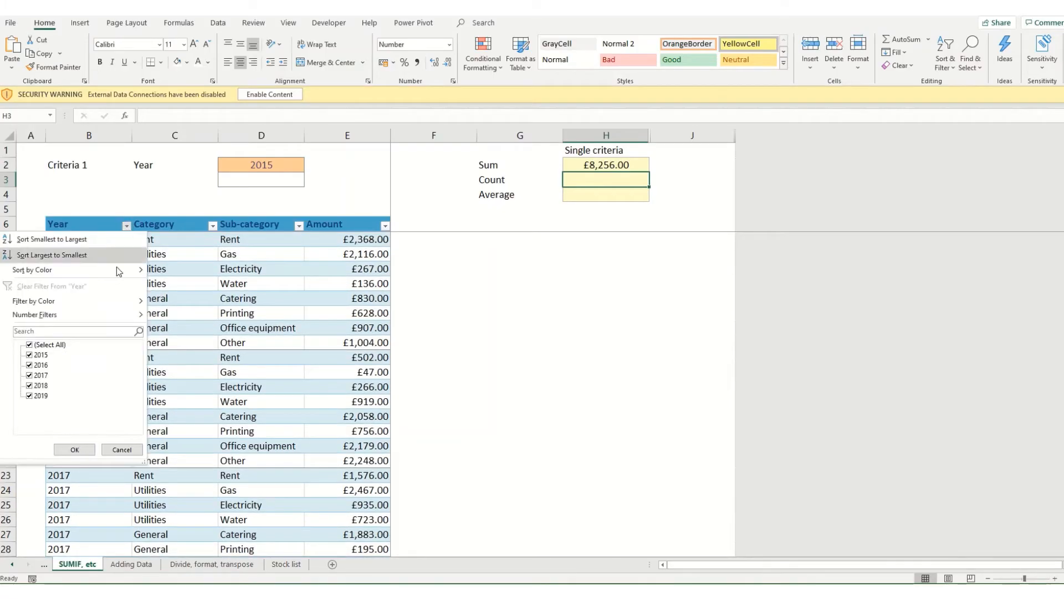
{"action": "left_click", "coordinate": [42, 345]}
{"action": "left_click", "coordinate": [38, 355]}
{"action": "left_click", "coordinate": [74, 449]}
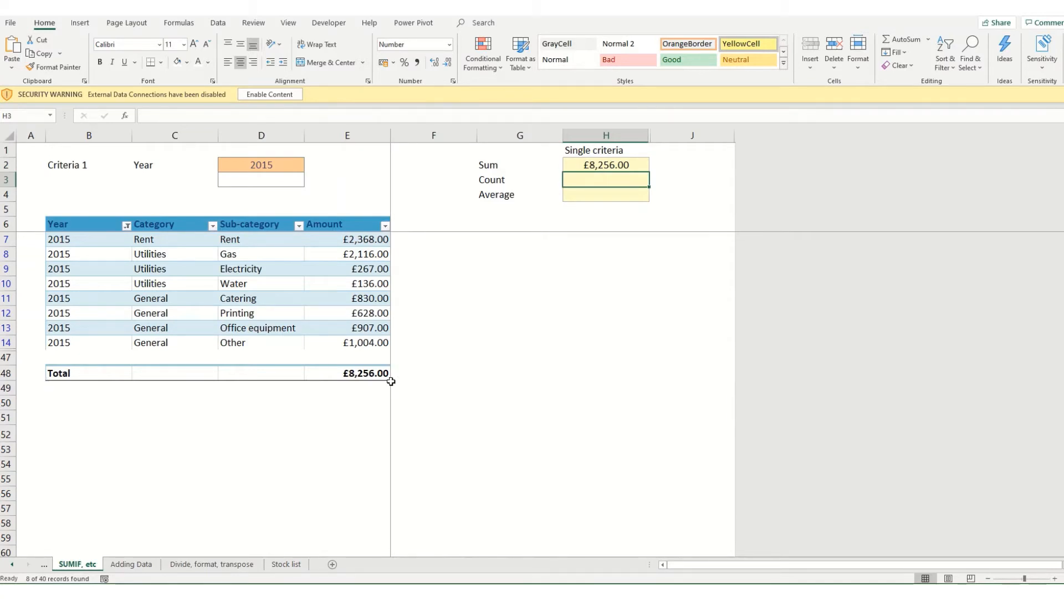
Step: Reset the Year column filter to show all years
{"action": "left_click", "coordinate": [127, 225]}
{"action": "left_click", "coordinate": [56, 346]}
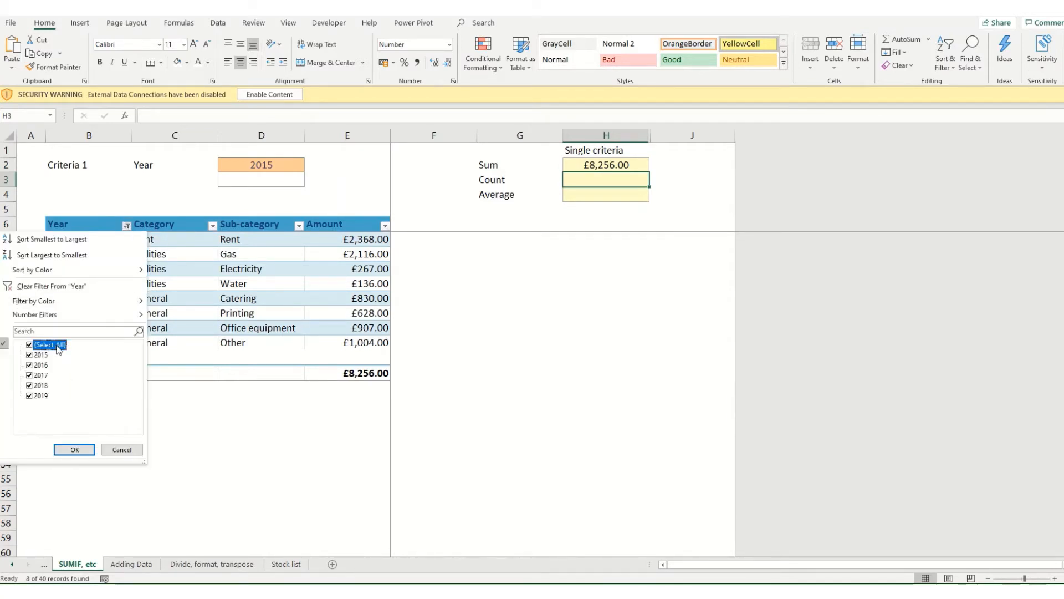
{"action": "left_click", "coordinate": [75, 448]}
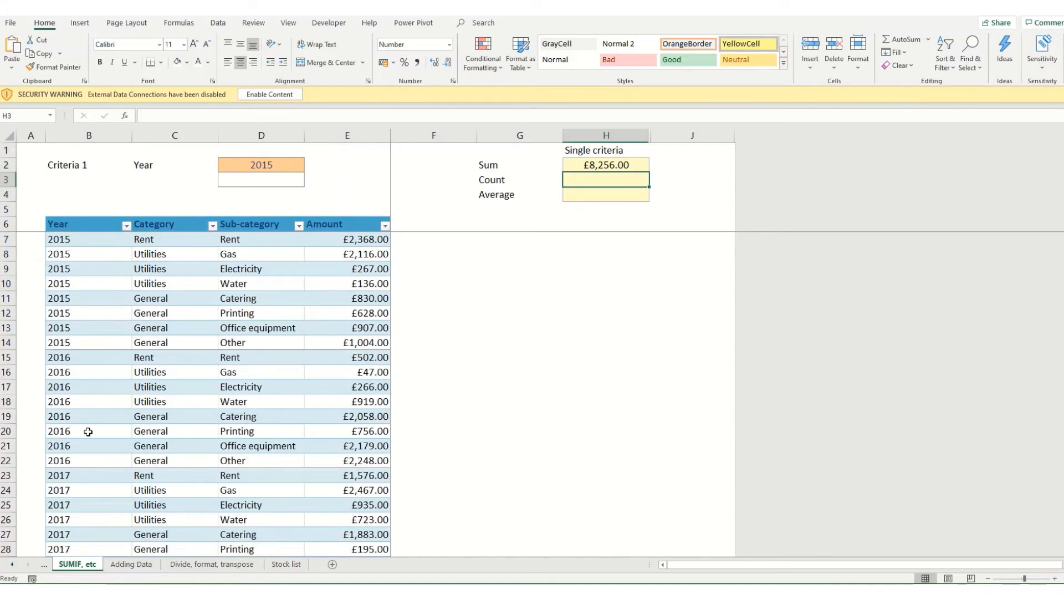
Step: Test the sum formula by setting the Year criterion in D2 to 2016
{"action": "left_click", "coordinate": [272, 166]}
{"action": "type", "text": "2"}
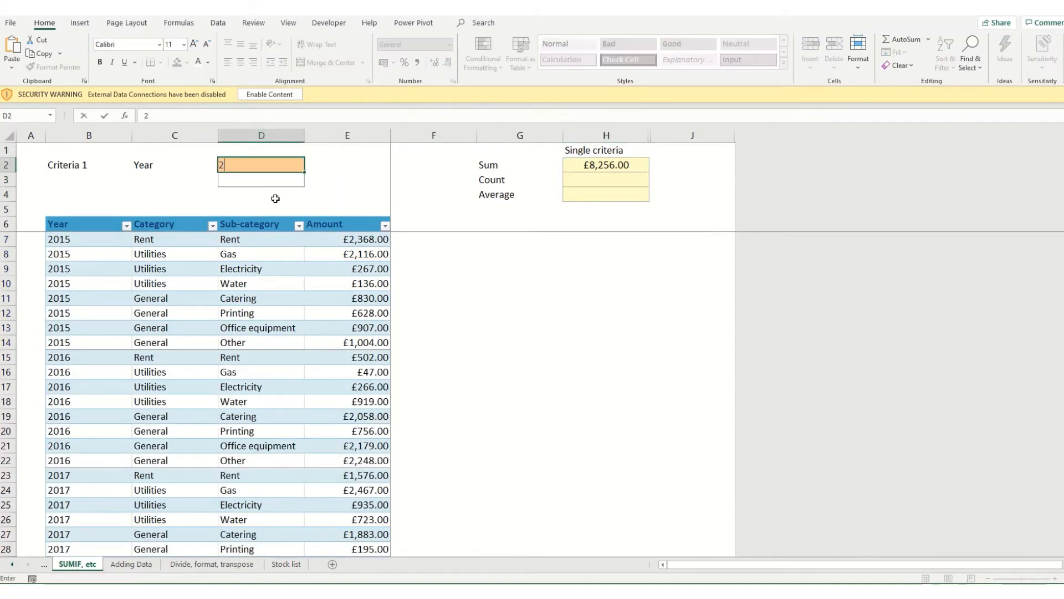
{"action": "type", "text": "016"}
{"action": "key", "text": "Tab"}
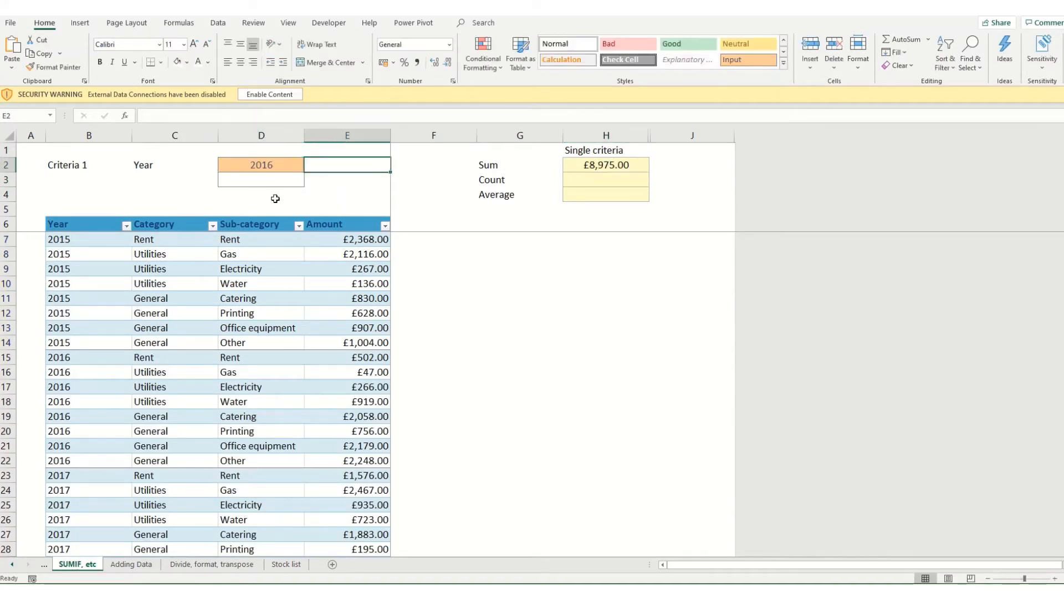
Step: Try the Year criterion in D2 with 2017 and then 2018
{"action": "key", "text": "shift+Tab"}
{"action": "type", "text": "2017"}
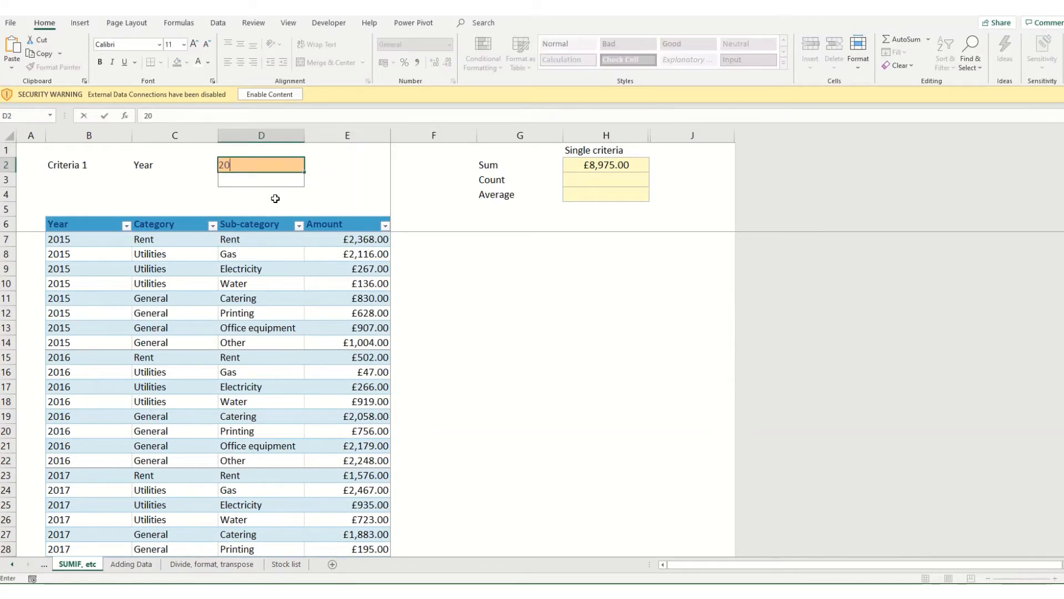
{"action": "key", "text": "Tab"}
{"action": "key", "text": "shift+Tab"}
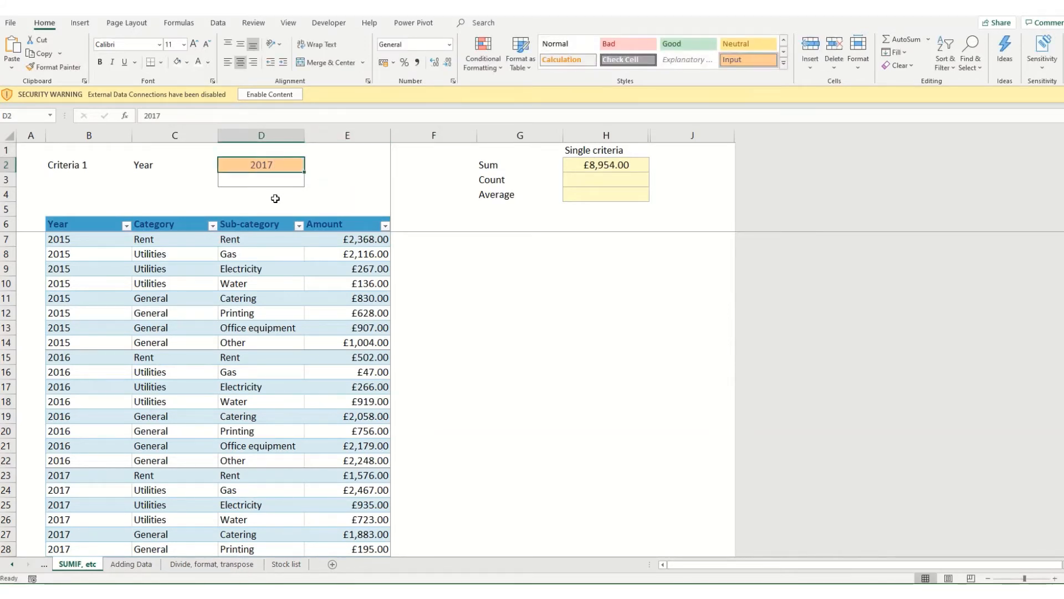
{"action": "type", "text": "20178"}
{"action": "key", "text": "Tab"}
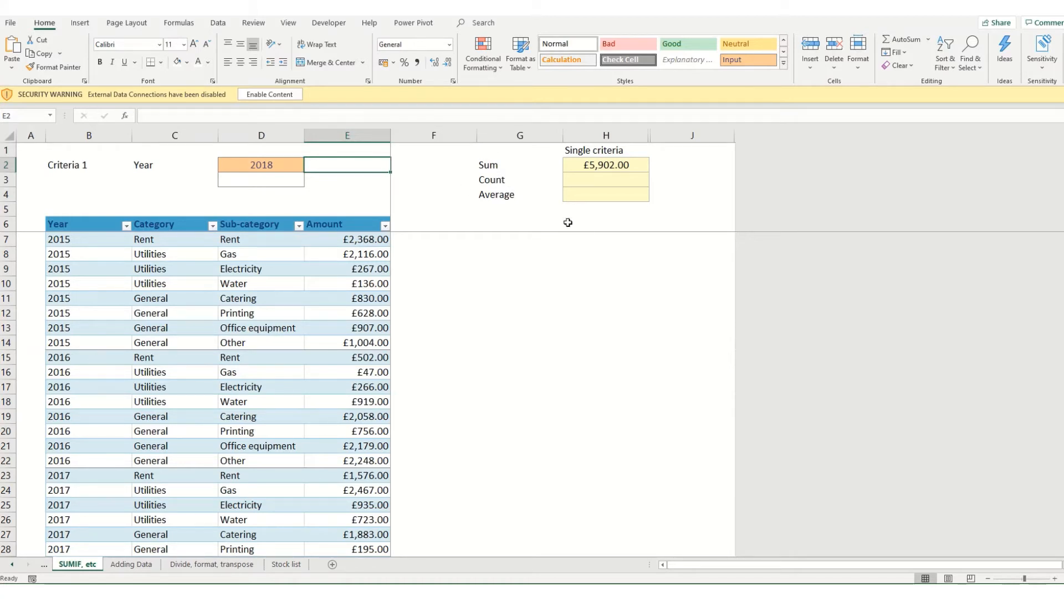
Step: Enter a COUNTIF formula in the Count cell H3 with range $B$6:$B$46 and criteria $D$2, using absolute references
{"action": "left_click", "coordinate": [570, 180]}
{"action": "scroll", "coordinate": [569, 189], "scroll_direction": "down", "scroll_amount": 6}
{"action": "type", "text": "="}
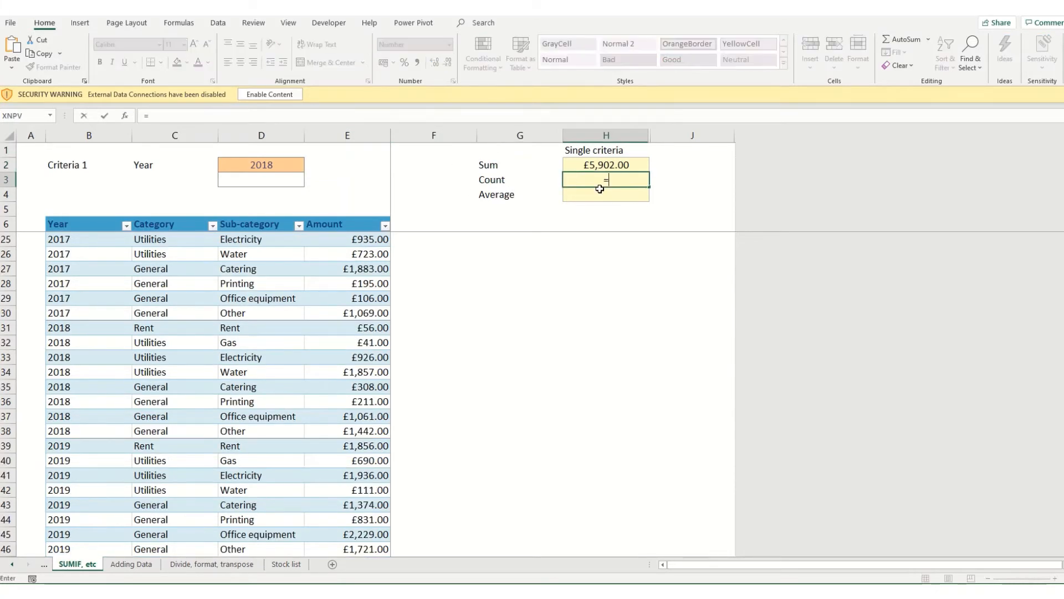
{"action": "type", "text": "countif"}
{"action": "key", "text": "Tab"}
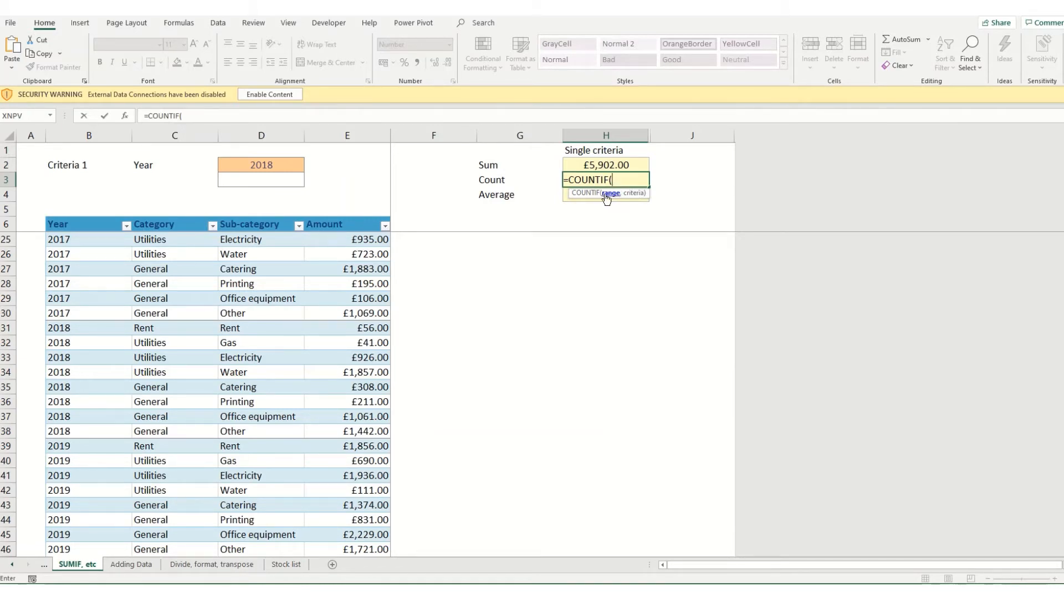
{"action": "left_click", "coordinate": [89, 219]}
{"action": "key", "text": "ctrl+shift+Down"}
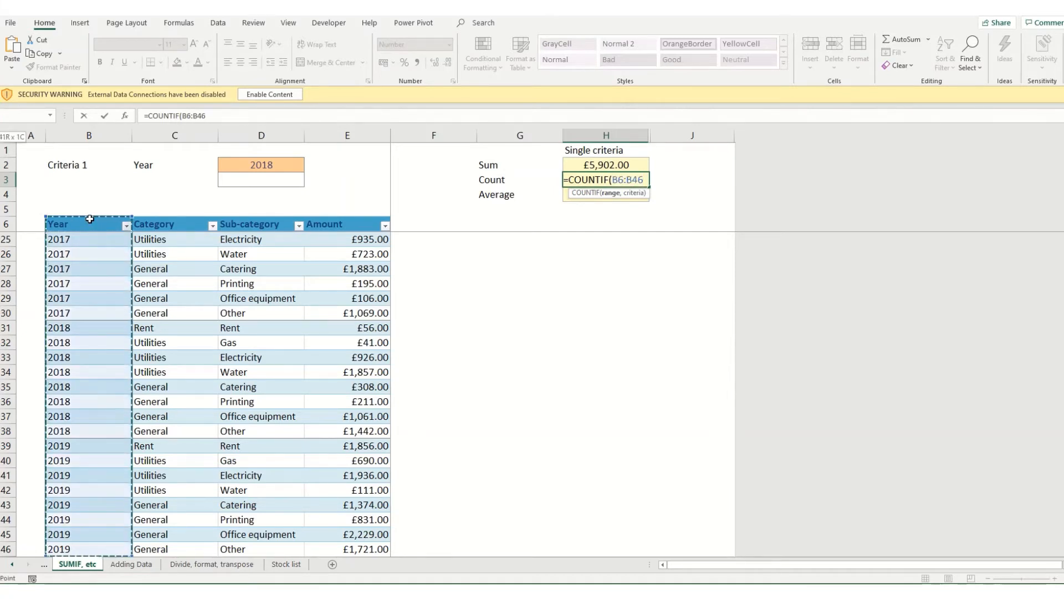
{"action": "key", "text": "F4"}
{"action": "type", "text": ","}
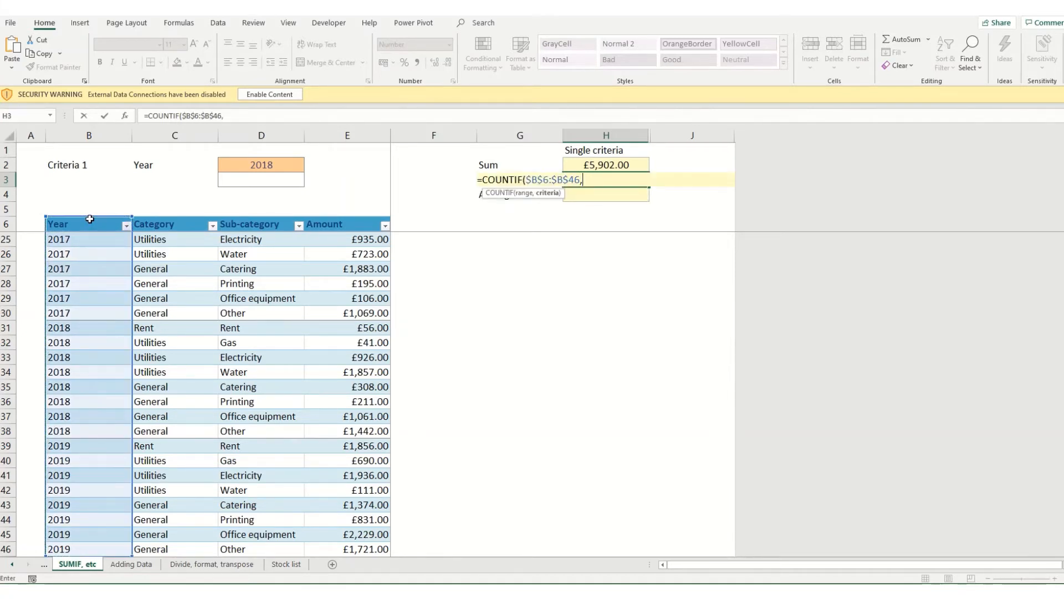
{"action": "left_click", "coordinate": [258, 161]}
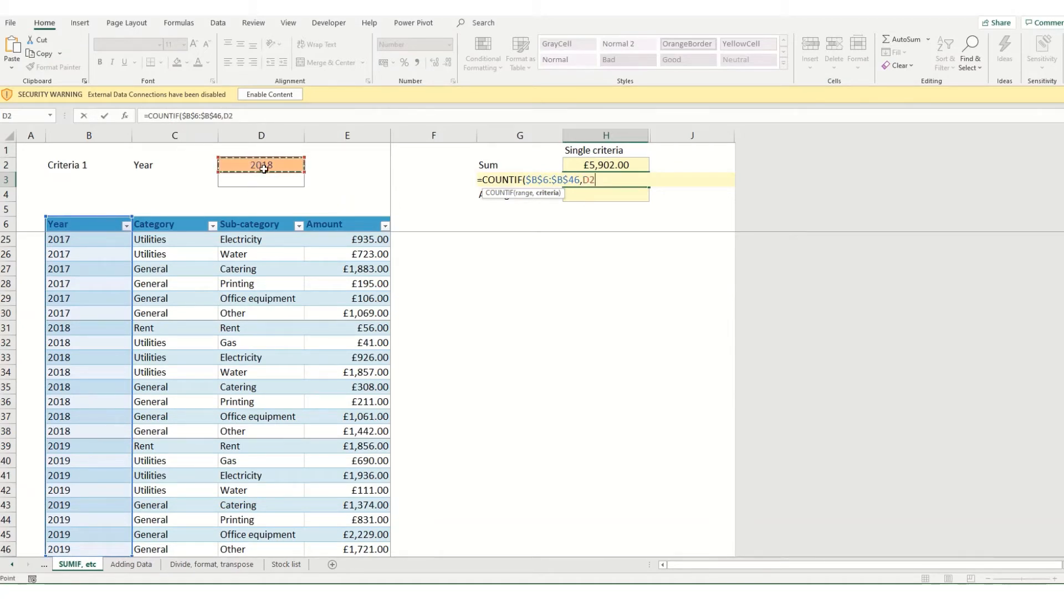
{"action": "key", "text": "F4"}
{"action": "key", "text": "Return"}
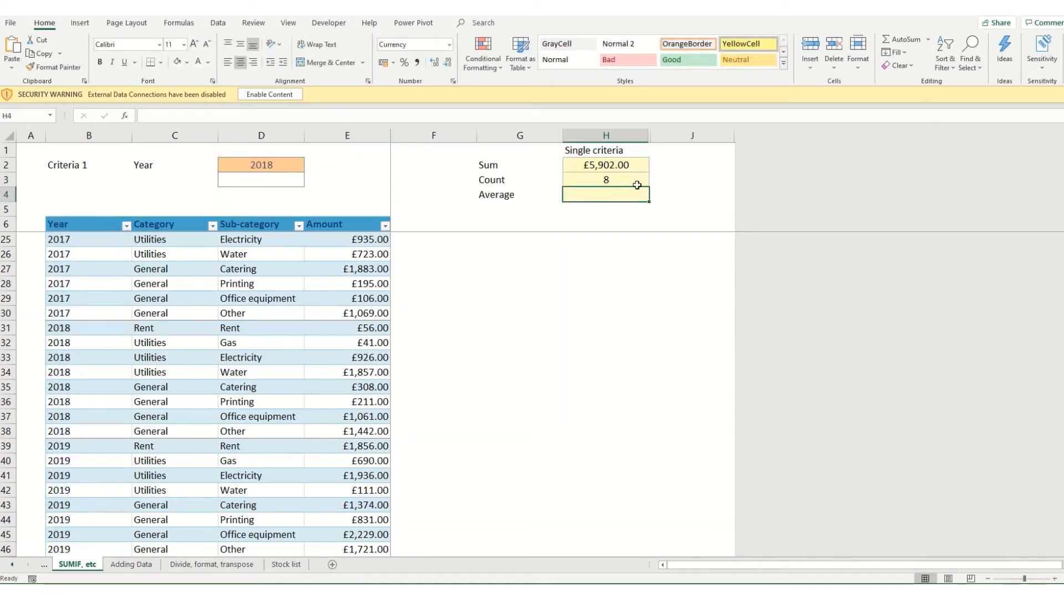
Step: Set the Year criterion in D2 to 2015 and return to the 2015 rows of the table
{"action": "left_click", "coordinate": [259, 165]}
{"action": "type", "text": "2015"}
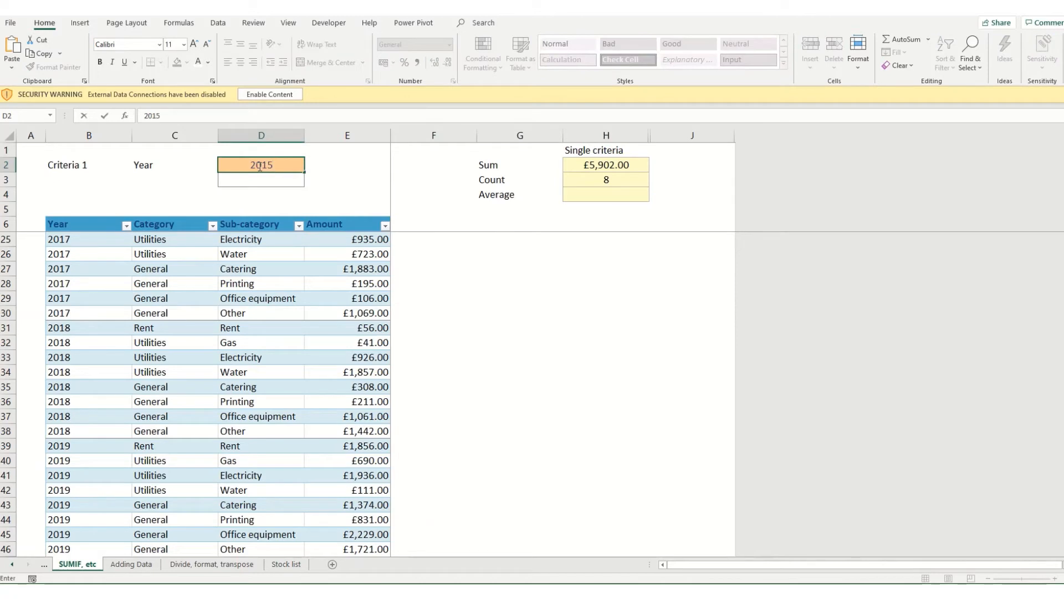
{"action": "key", "text": "Tab"}
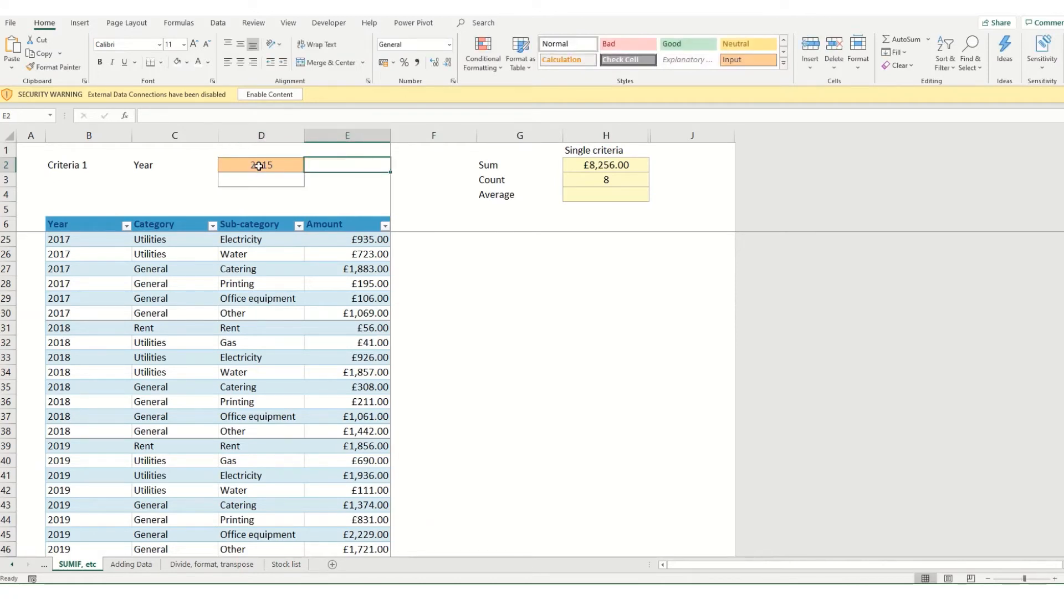
{"action": "scroll", "coordinate": [223, 304], "scroll_direction": "up", "scroll_amount": 6}
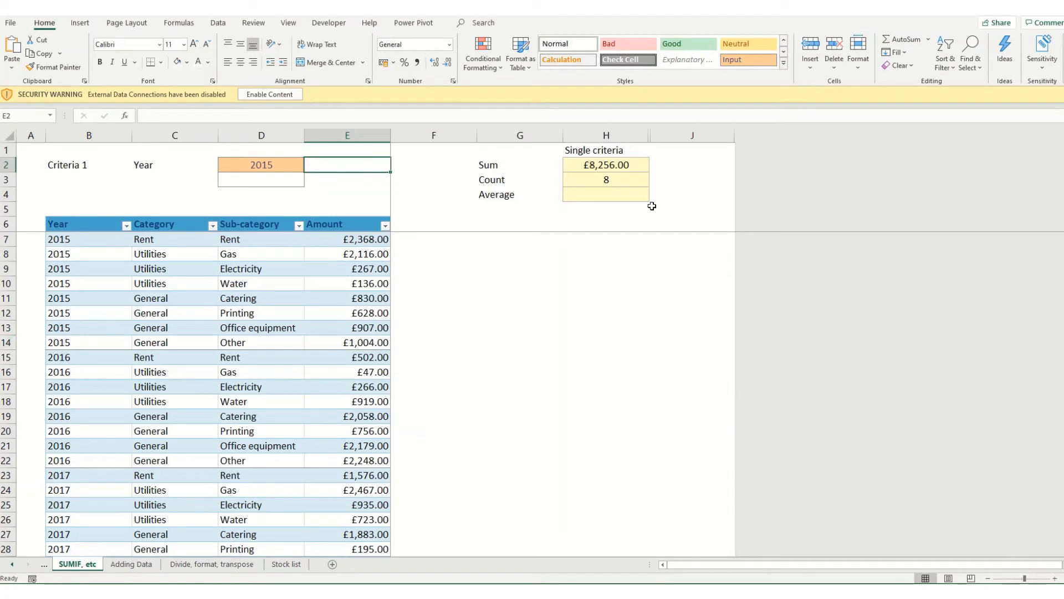
Step: Start an AVERAGEIF formula in the Average cell H4 with the absolute range $B$6:$B$46
{"action": "left_click", "coordinate": [578, 192]}
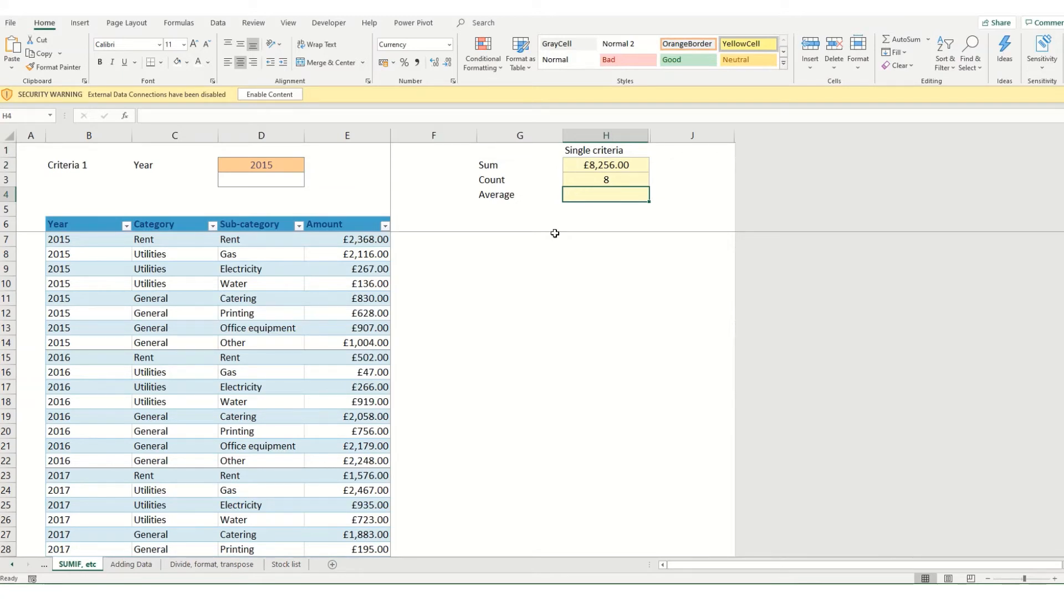
{"action": "type", "text": "=average"}
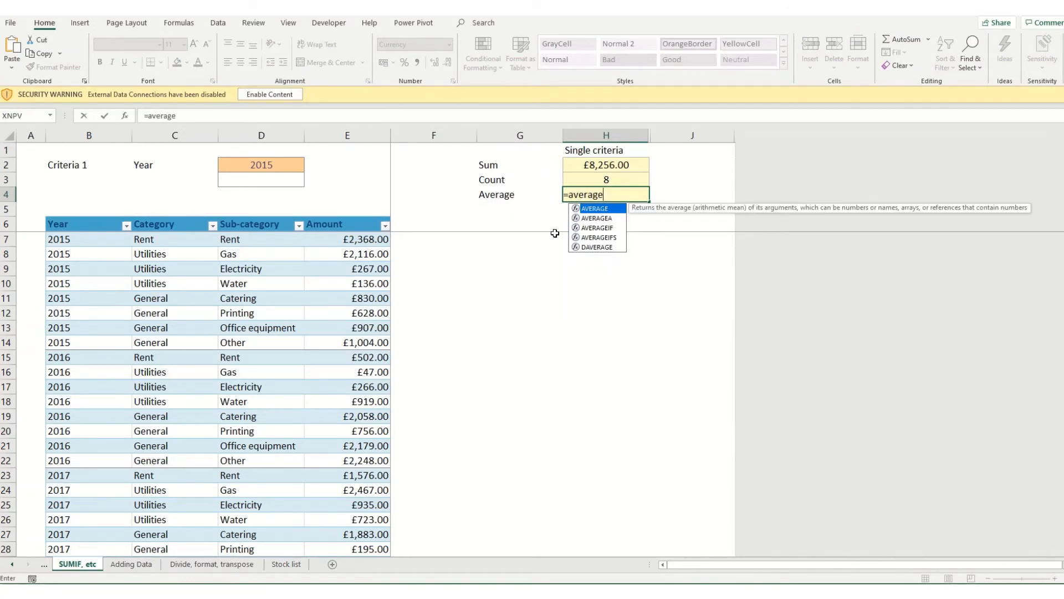
{"action": "type", "text": "if"}
{"action": "key", "text": "Tab"}
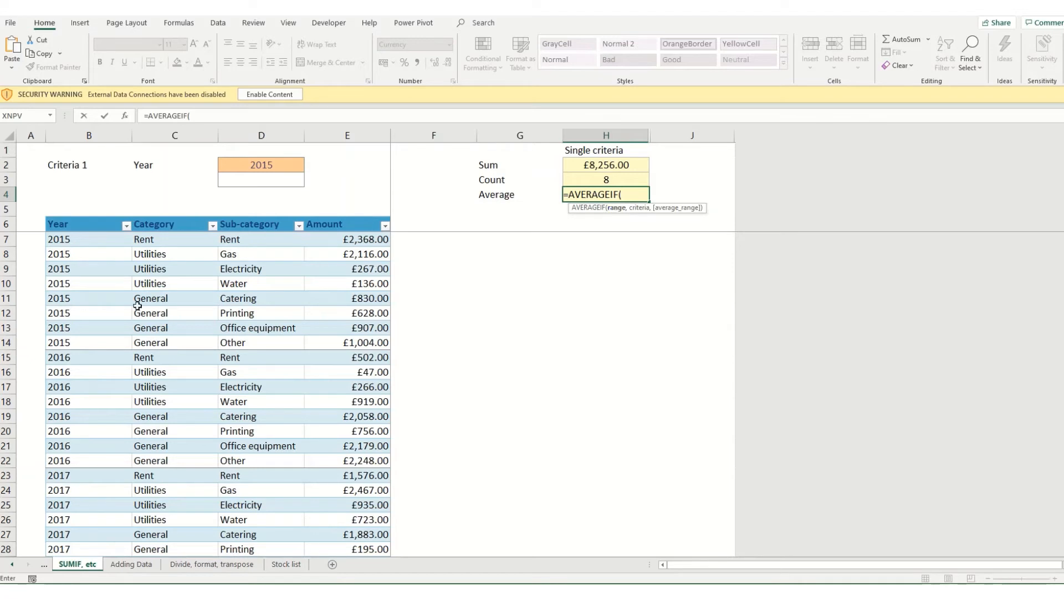
{"action": "left_click", "coordinate": [92, 224]}
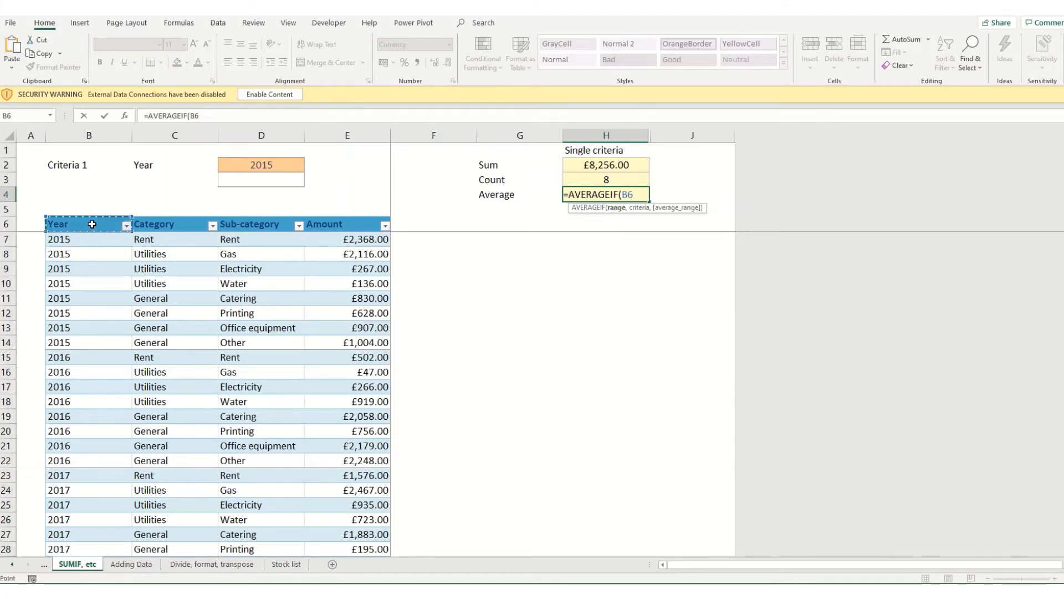
{"action": "key", "text": "ctrl+shift+Down"}
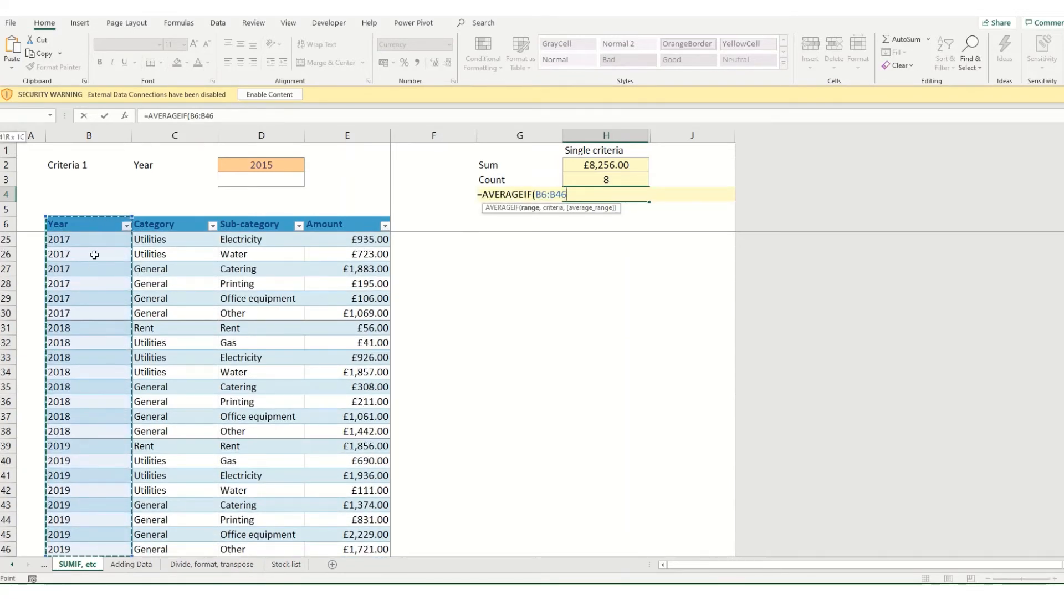
{"action": "key", "text": "F4"}
{"action": "type", "text": ","}
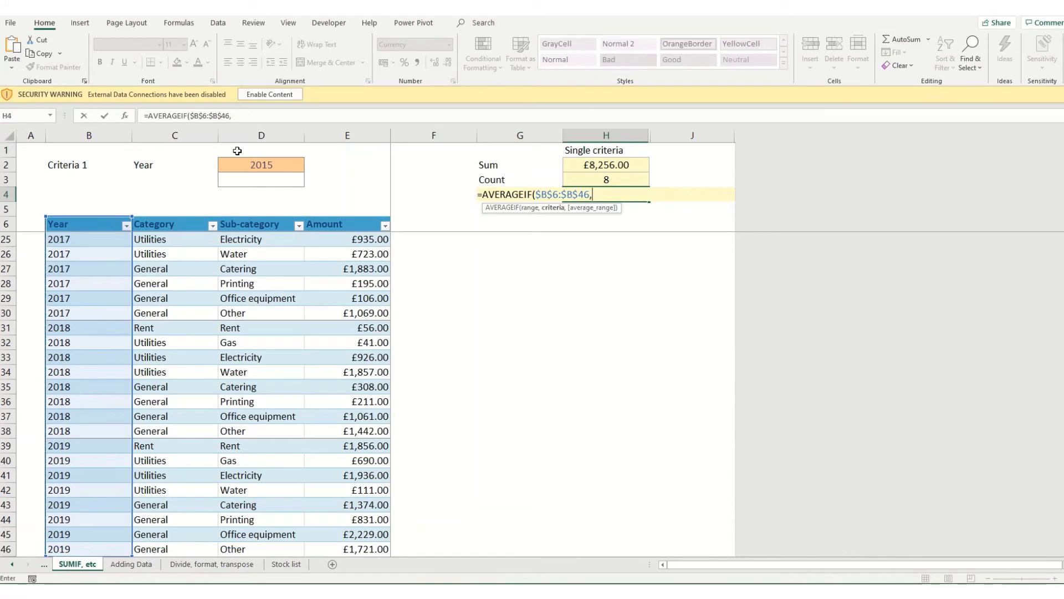
Step: Complete the AVERAGEIF formula with criteria $D$2 and average range $E$6:$E$46, using absolute references
{"action": "left_click", "coordinate": [263, 166]}
{"action": "key", "text": "F4"}
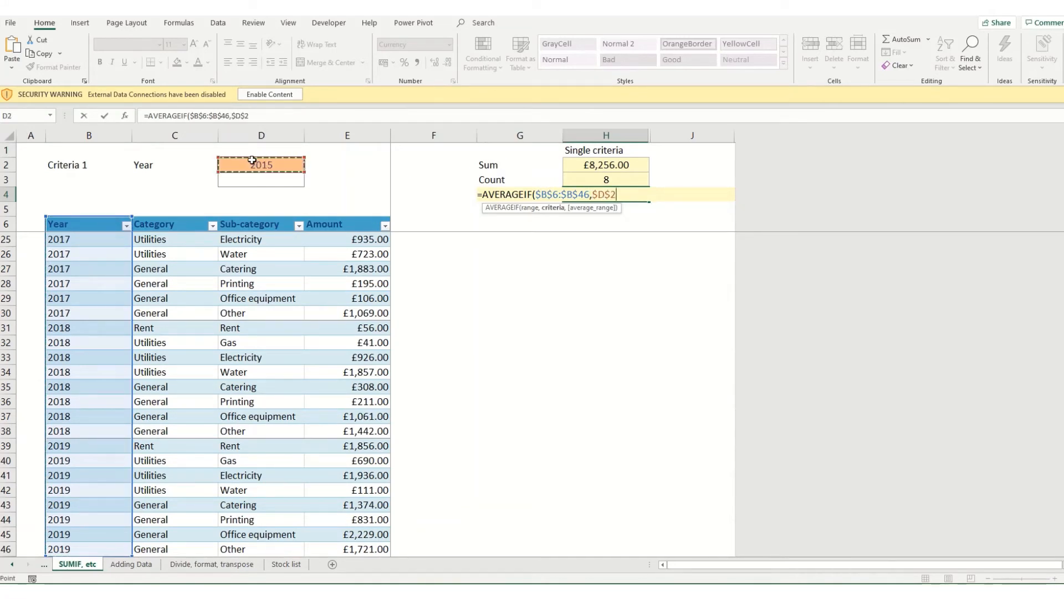
{"action": "type", "text": ","}
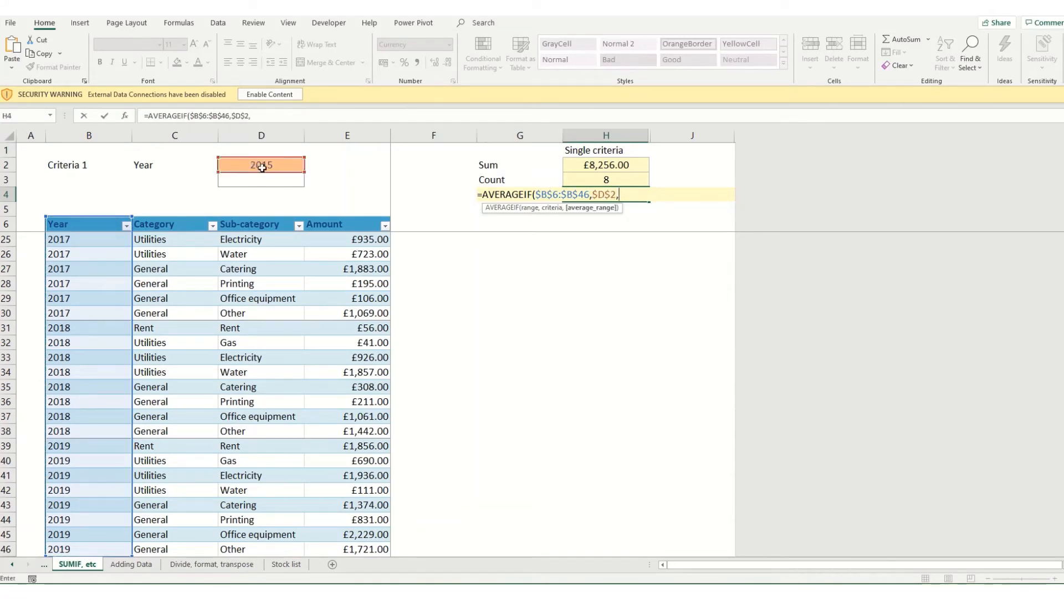
{"action": "left_click", "coordinate": [351, 224]}
{"action": "left_click", "coordinate": [351, 224]}
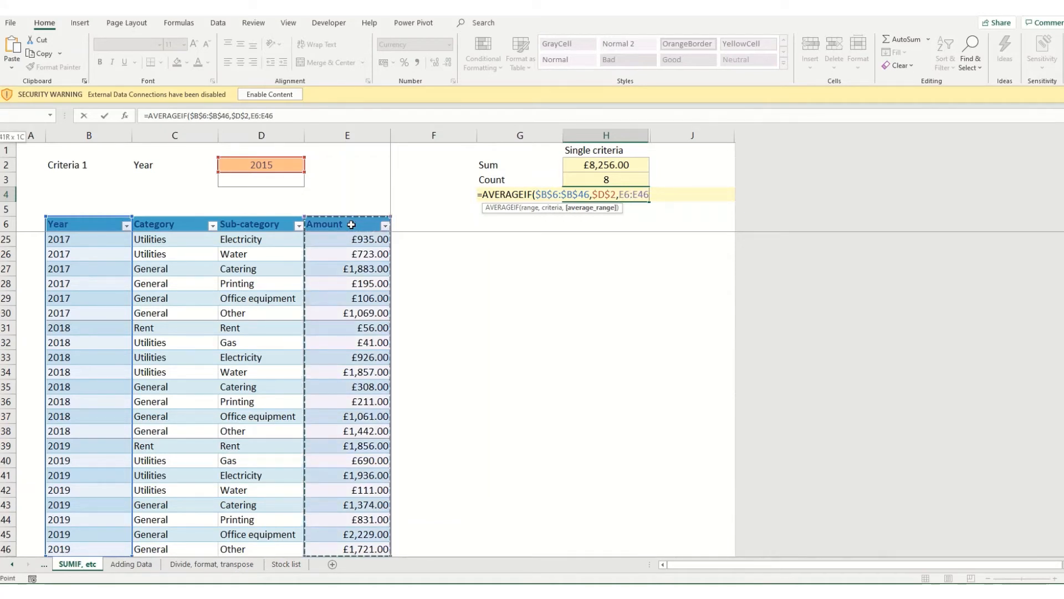
{"action": "key", "text": "F4"}
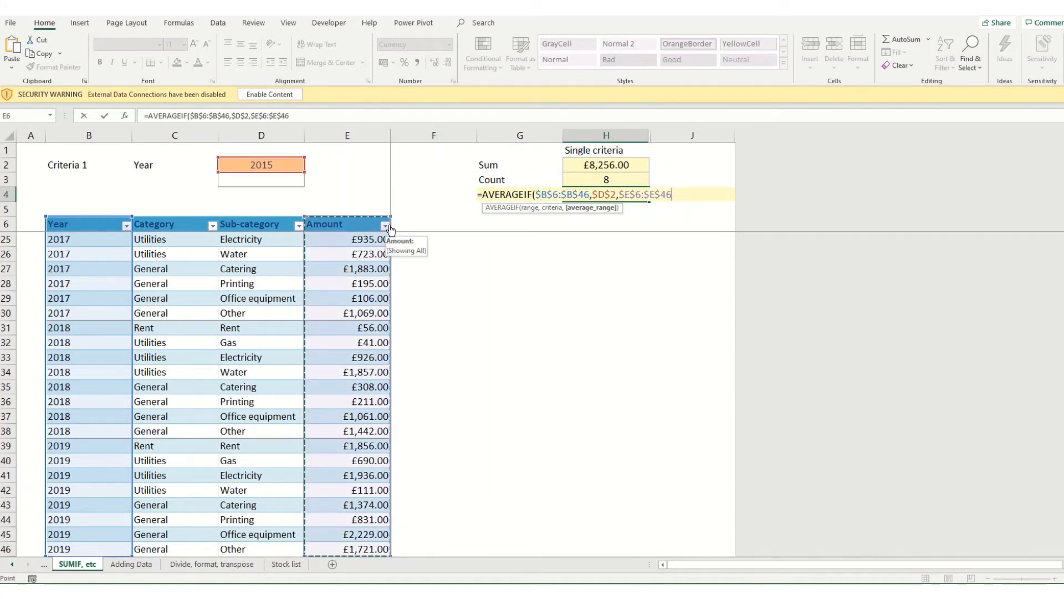
{"action": "key", "text": "Return"}
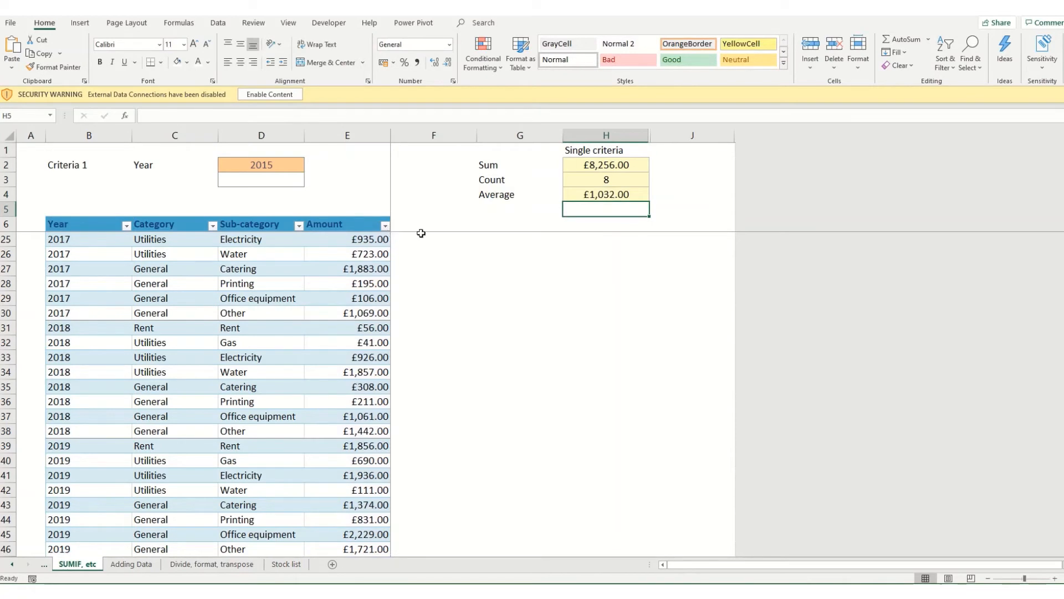
Step: Select the 2015 amounts in E7:E14 and the years in B7:B14 to check them against the summary formulas
{"action": "scroll", "coordinate": [339, 249], "scroll_direction": "up", "scroll_amount": 1}
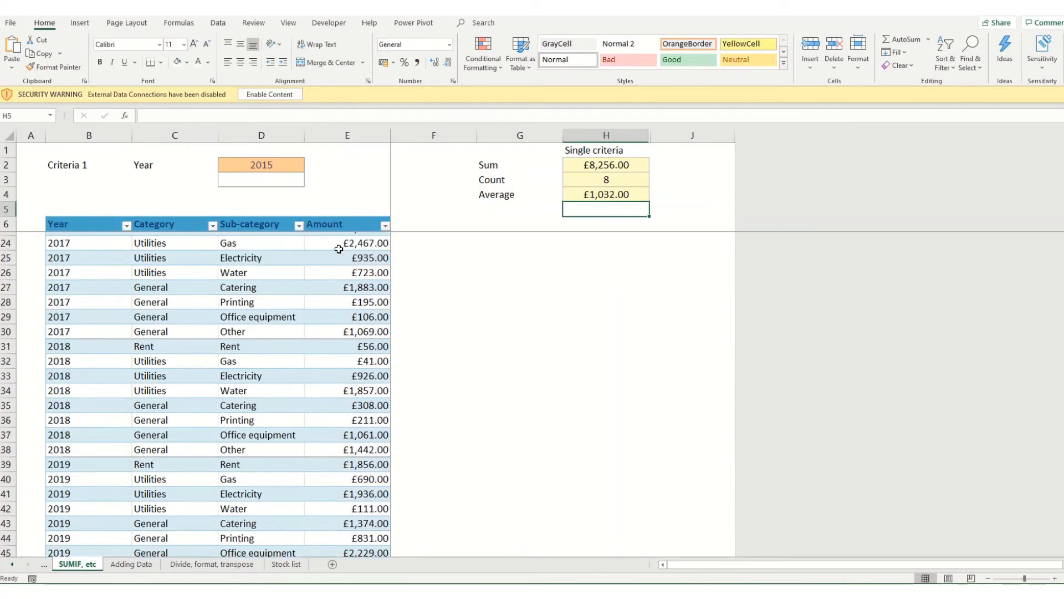
{"action": "scroll", "coordinate": [338, 249], "scroll_direction": "up", "scroll_amount": 6}
{"action": "left_click_drag", "start_coordinate": [351, 239], "coordinate": [351, 341]}
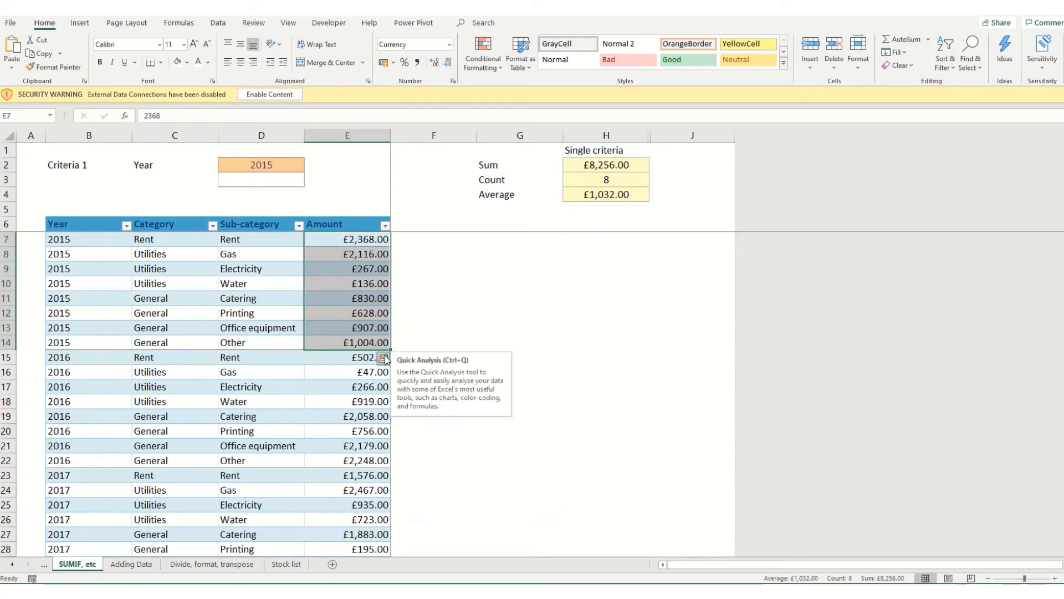
{"action": "left_click_drag", "start_coordinate": [65, 238], "coordinate": [67, 342]}
{"action": "key", "text": "Delete"}
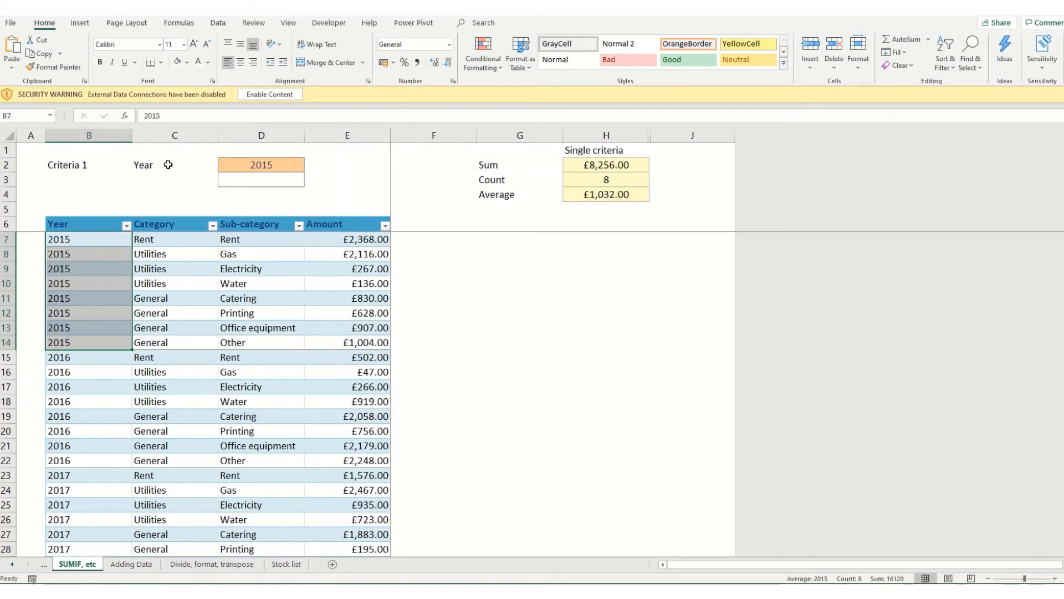
Step: Copy the formatting of the Year criterion cells C2:D2 onto C3:D3 with Format Painter
{"action": "left_click_drag", "start_coordinate": [172, 164], "coordinate": [216, 154]}
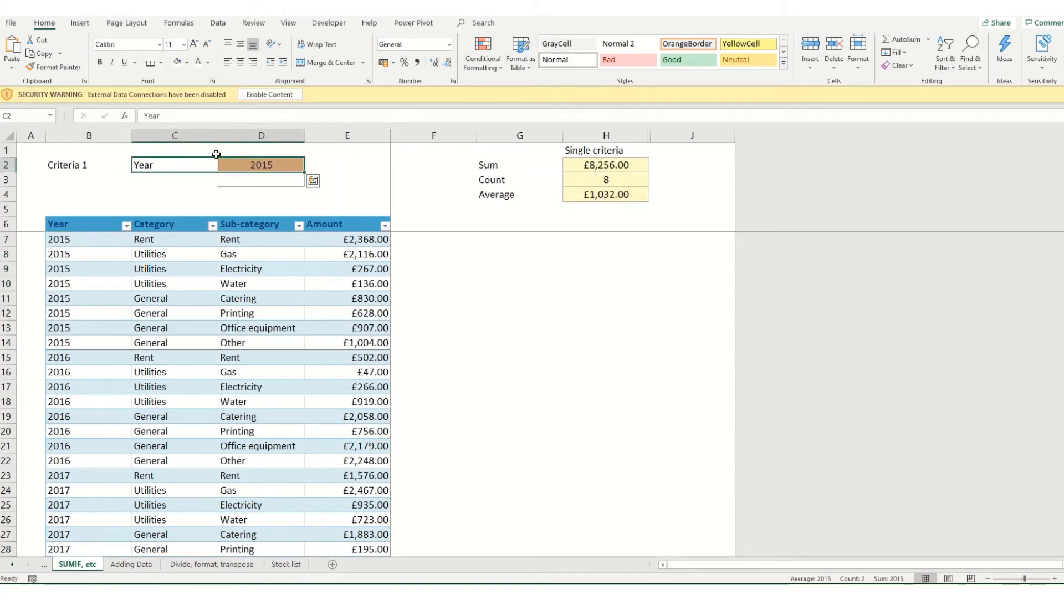
{"action": "left_click", "coordinate": [61, 67]}
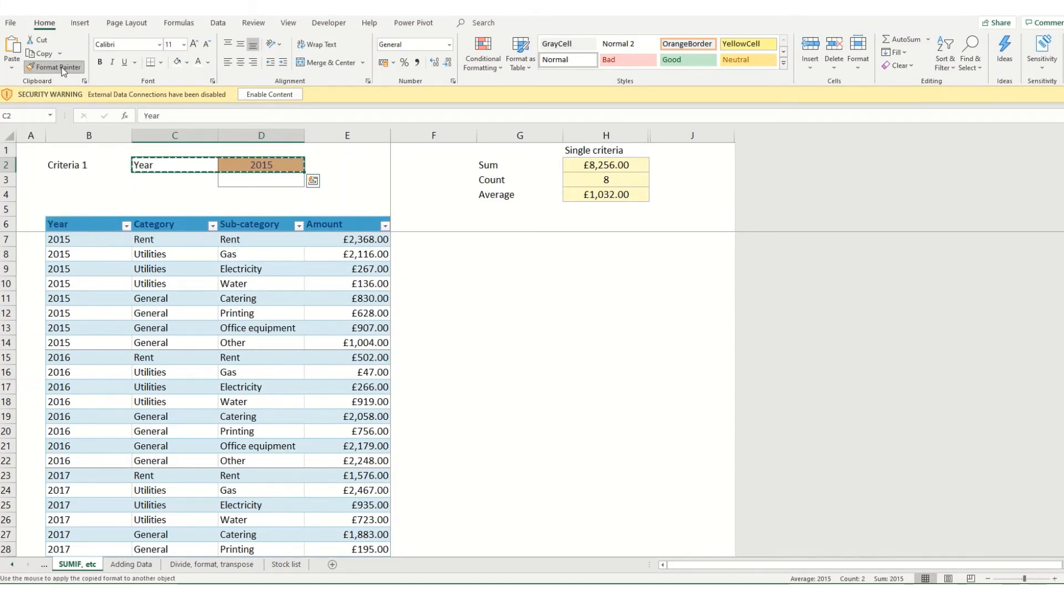
{"action": "left_click_drag", "start_coordinate": [158, 180], "coordinate": [263, 179]}
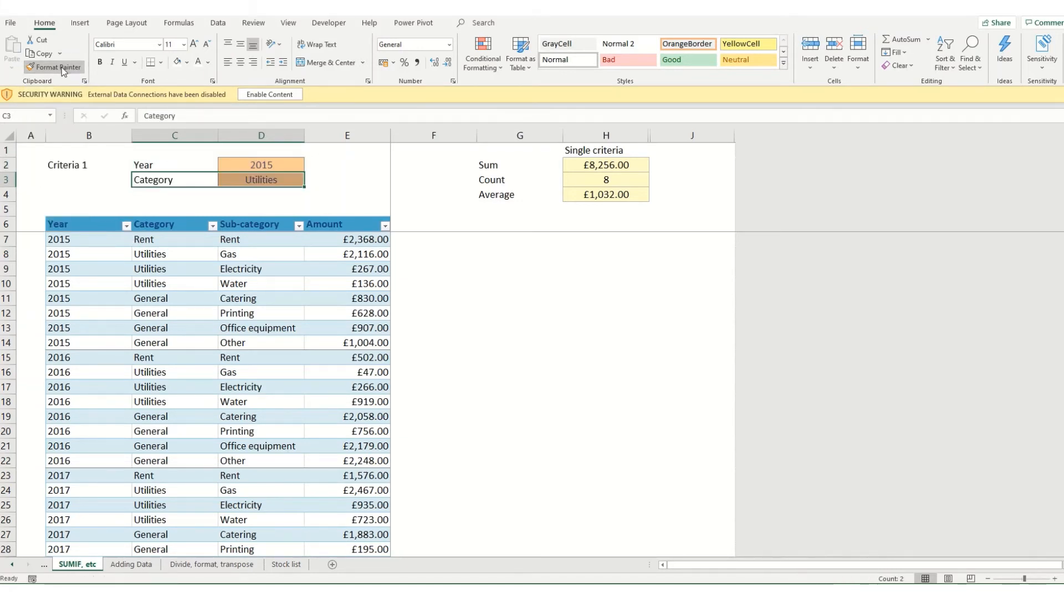
Step: Change the SUMIF formula in H2 to use range $C$6:$C$46 and criteria $D$3
{"action": "left_click", "coordinate": [606, 164]}
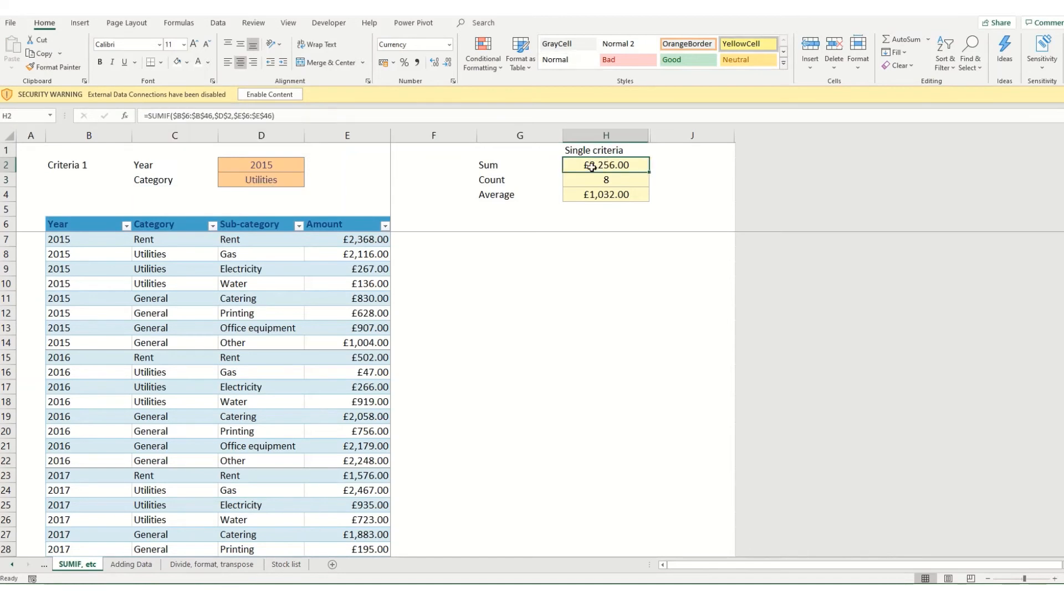
{"action": "left_click", "coordinate": [293, 117]}
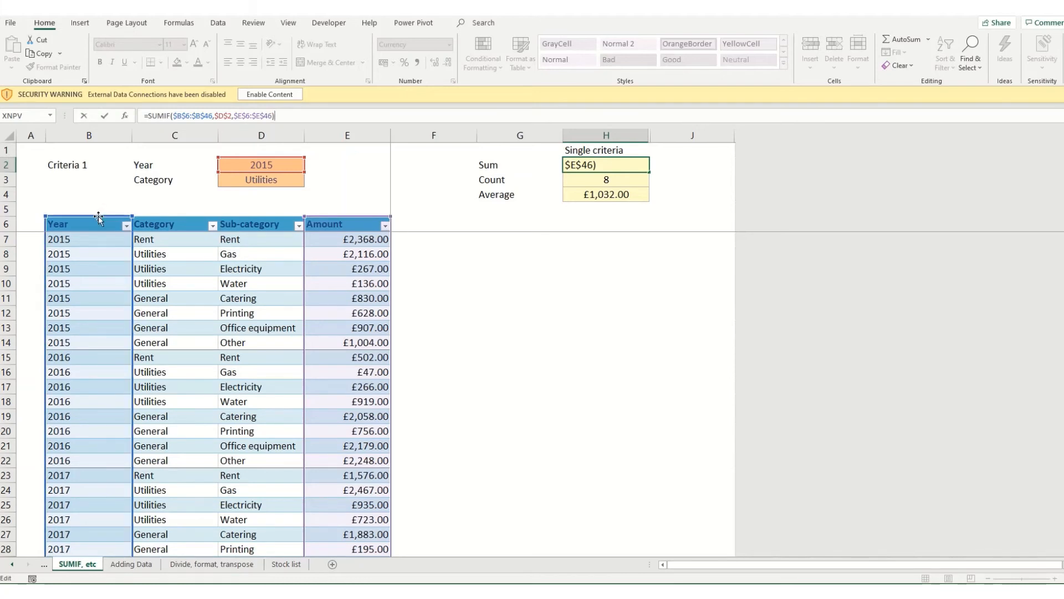
{"action": "left_click_drag", "start_coordinate": [99, 220], "coordinate": [162, 222]}
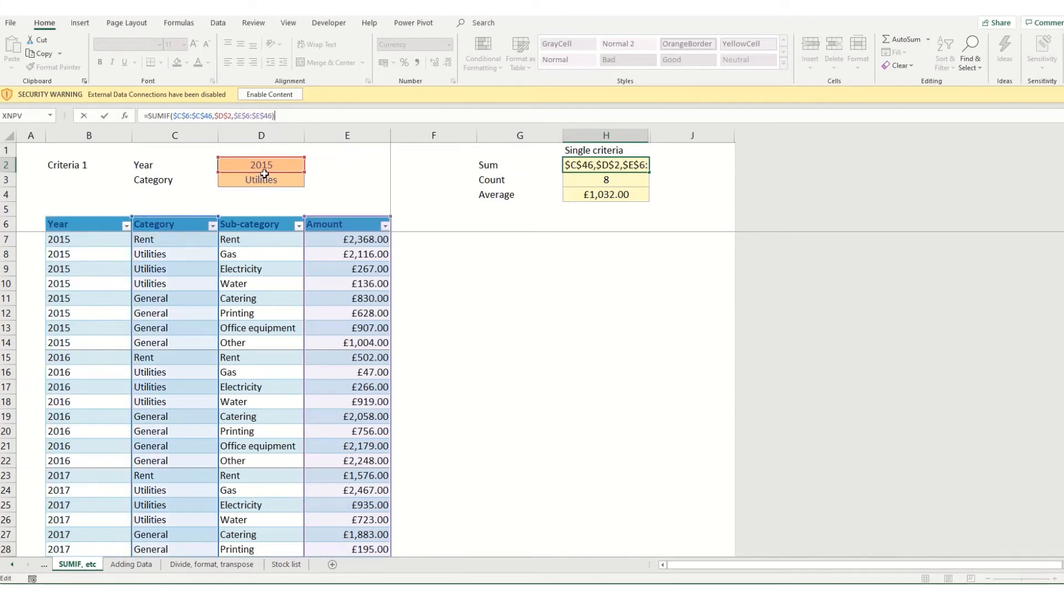
{"action": "left_click_drag", "start_coordinate": [265, 173], "coordinate": [258, 181]}
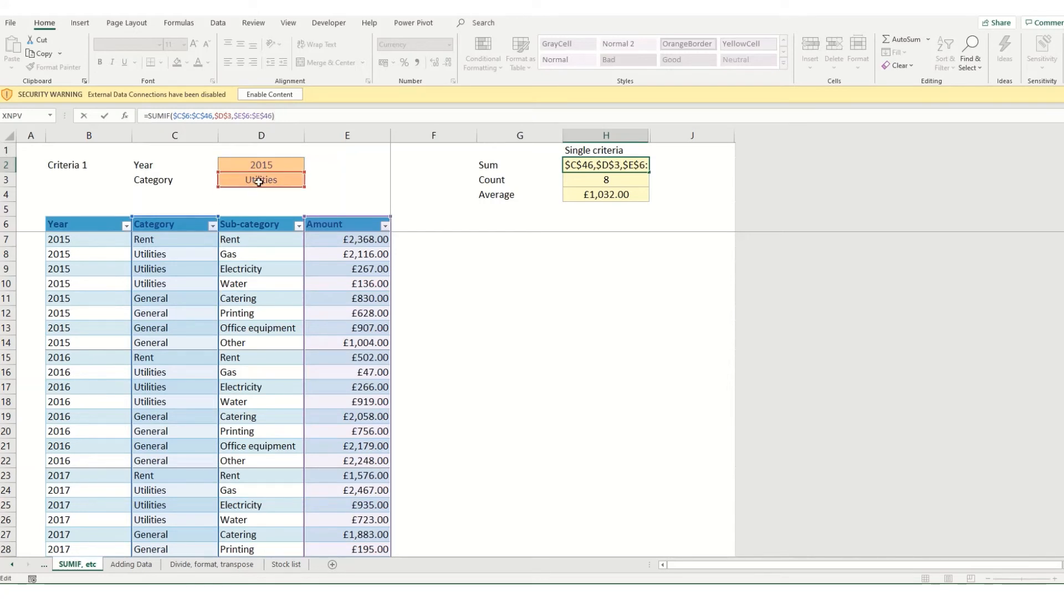
{"action": "key", "text": "Return"}
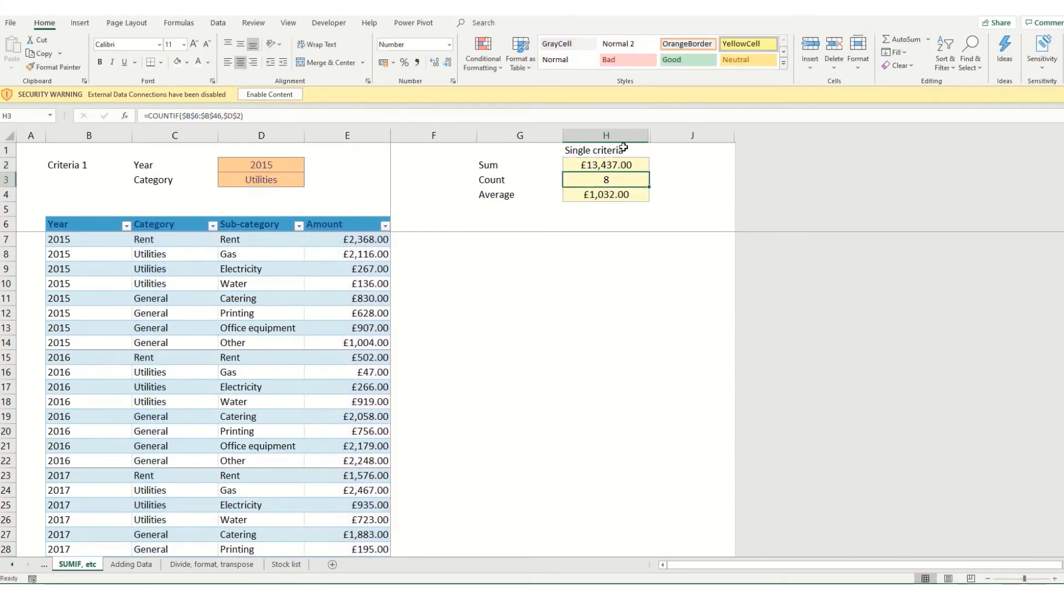
Step: Filter the Category column of the table to show only Utilities
{"action": "left_click", "coordinate": [212, 225]}
{"action": "left_click", "coordinate": [100, 344]}
{"action": "left_click", "coordinate": [99, 375]}
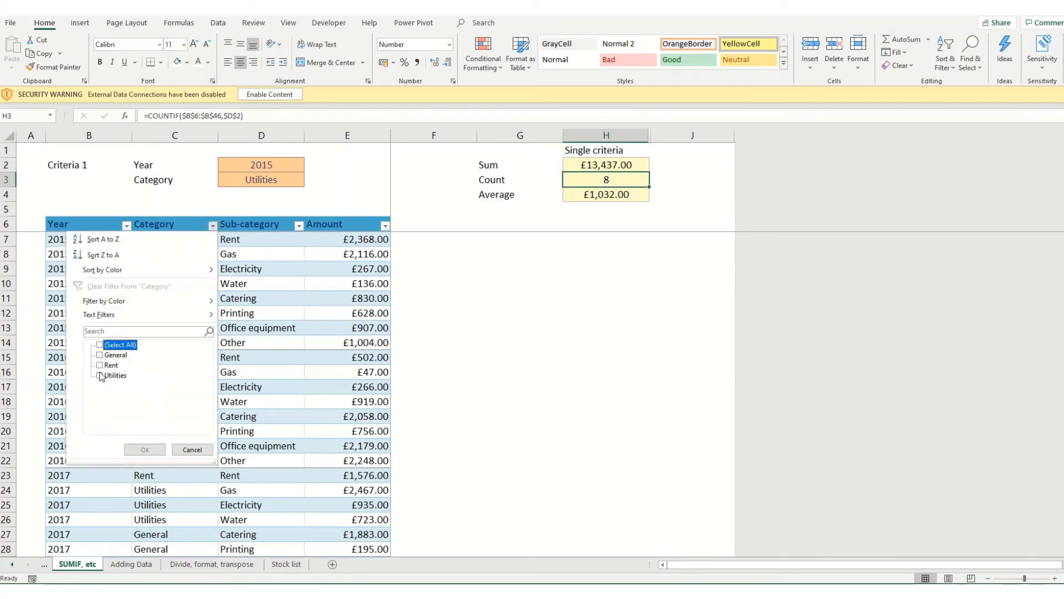
{"action": "left_click", "coordinate": [145, 450]}
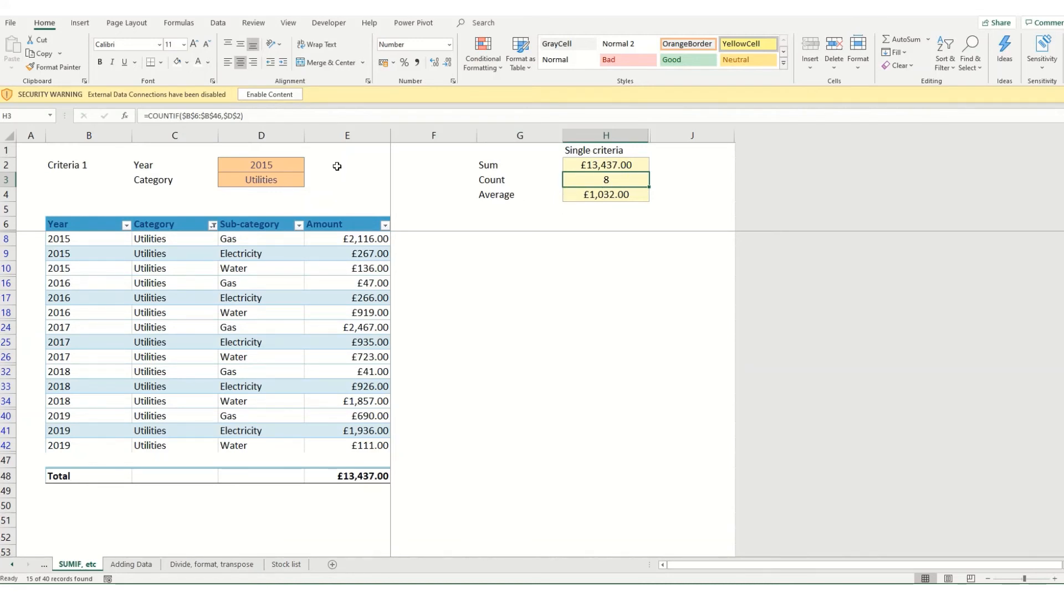
Step: Change the Category criterion in D3 to the wildcard text Ut*
{"action": "double_click", "coordinate": [252, 179]}
{"action": "left_click_drag", "start_coordinate": [254, 179], "coordinate": [336, 181]}
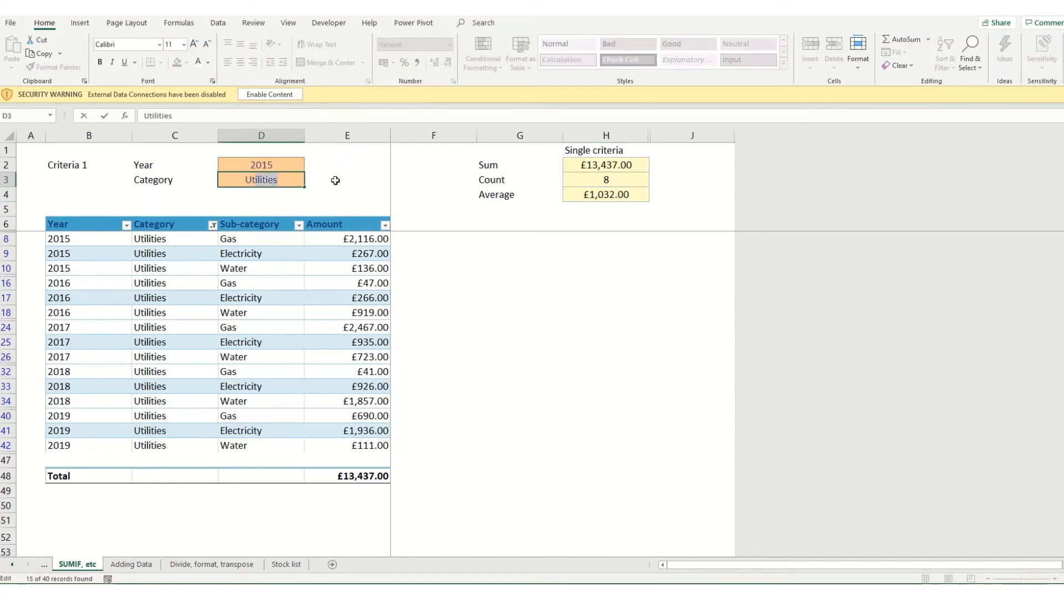
{"action": "type", "text": "*"}
{"action": "key", "text": "Return"}
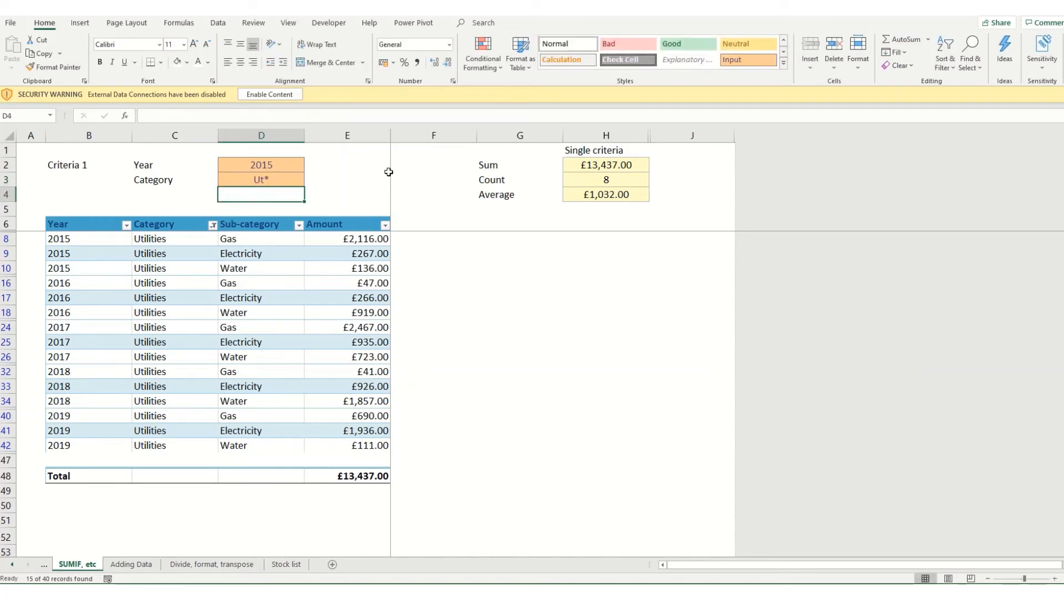
Step: Change the category of the 2015 Gas row in C8 to "Utilities - gas" to test the wildcard
{"action": "double_click", "coordinate": [187, 240]}
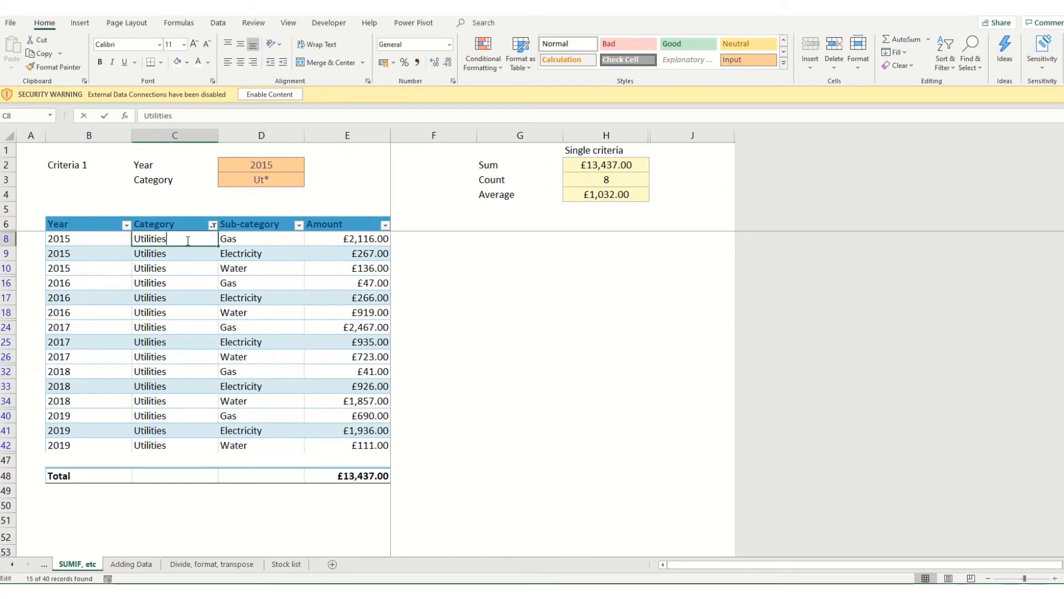
{"action": "type", "text": "- gas"}
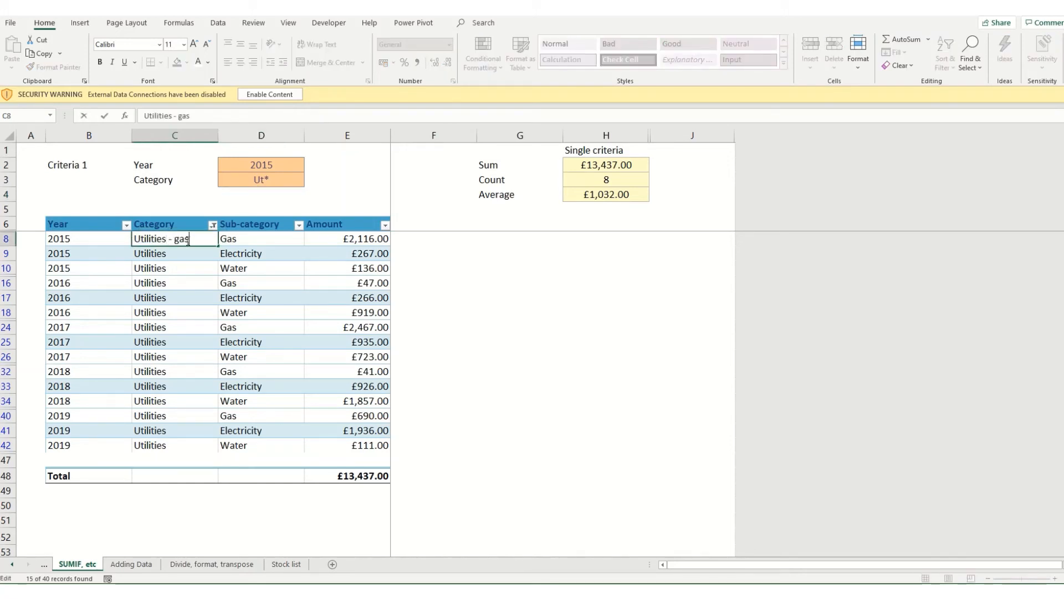
{"action": "key", "text": "Tab"}
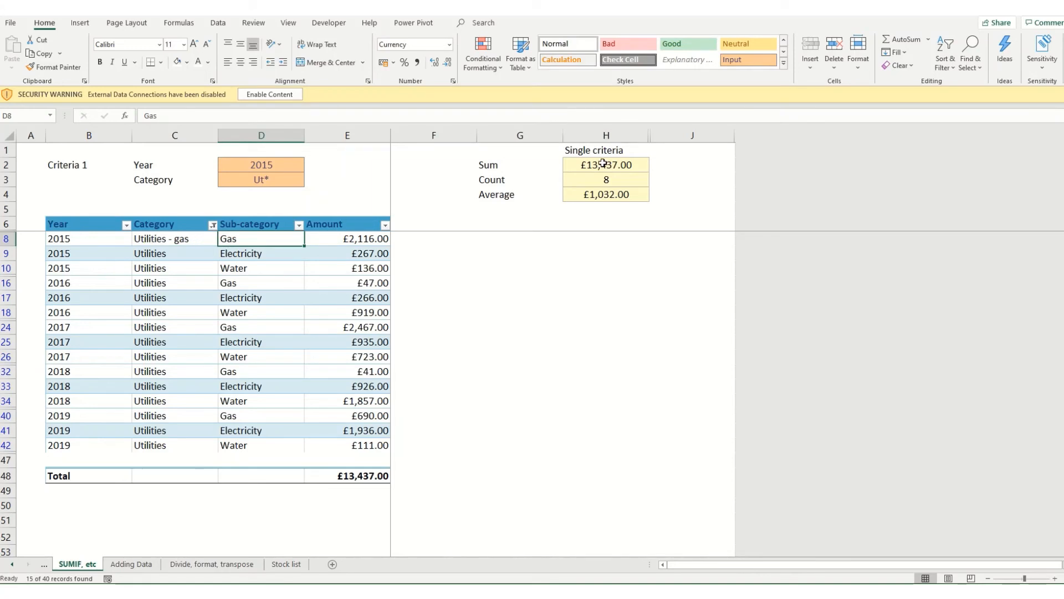
Step: Try RUtilities as the category of the 2015 Electricity row in C9, and undo the change
{"action": "double_click", "coordinate": [134, 253]}
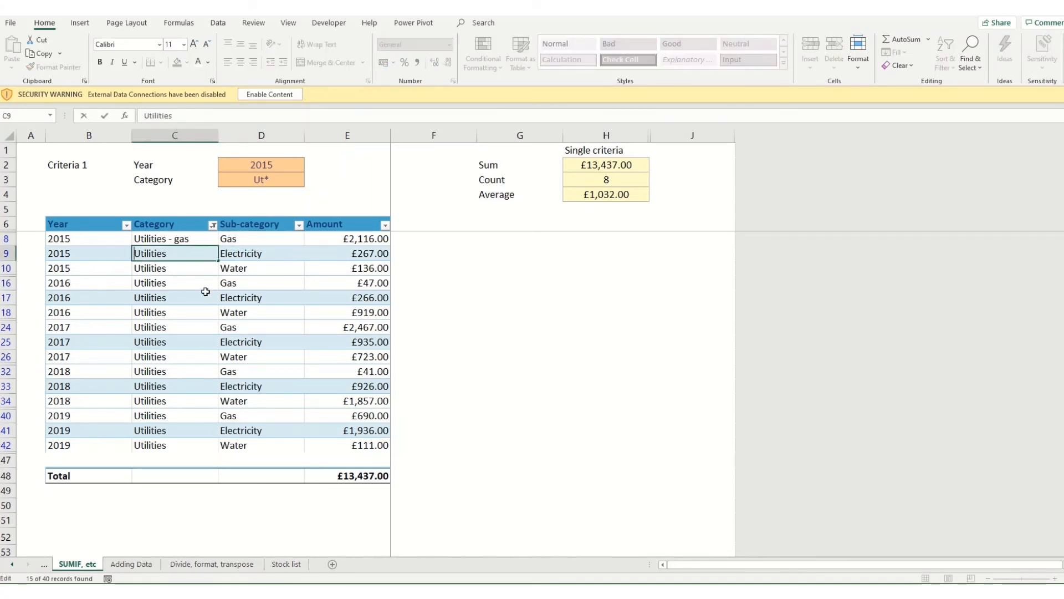
{"action": "type", "text": "R"}
{"action": "key", "text": "Return"}
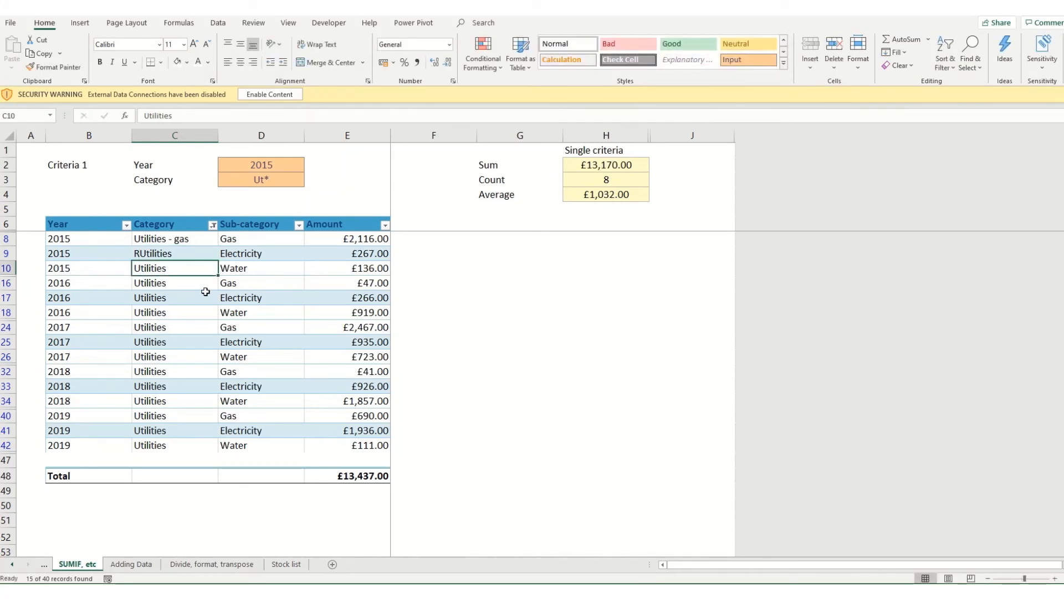
{"action": "key", "text": "ctrl+z"}
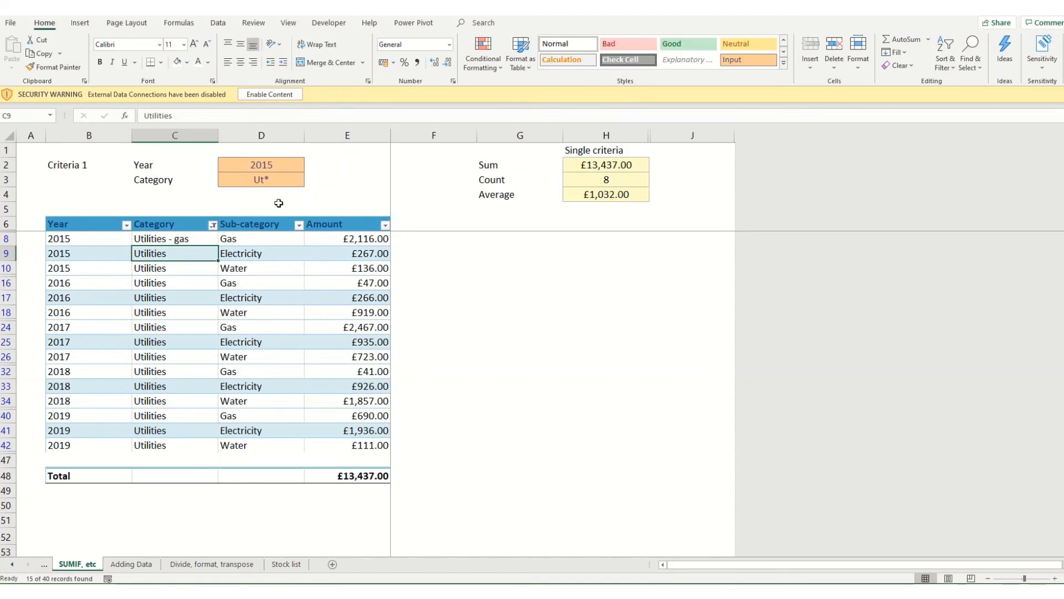
Step: Try the wildcard 201* as the Year criterion in D2 and check the Count and Average cells
{"action": "left_click", "coordinate": [267, 178]}
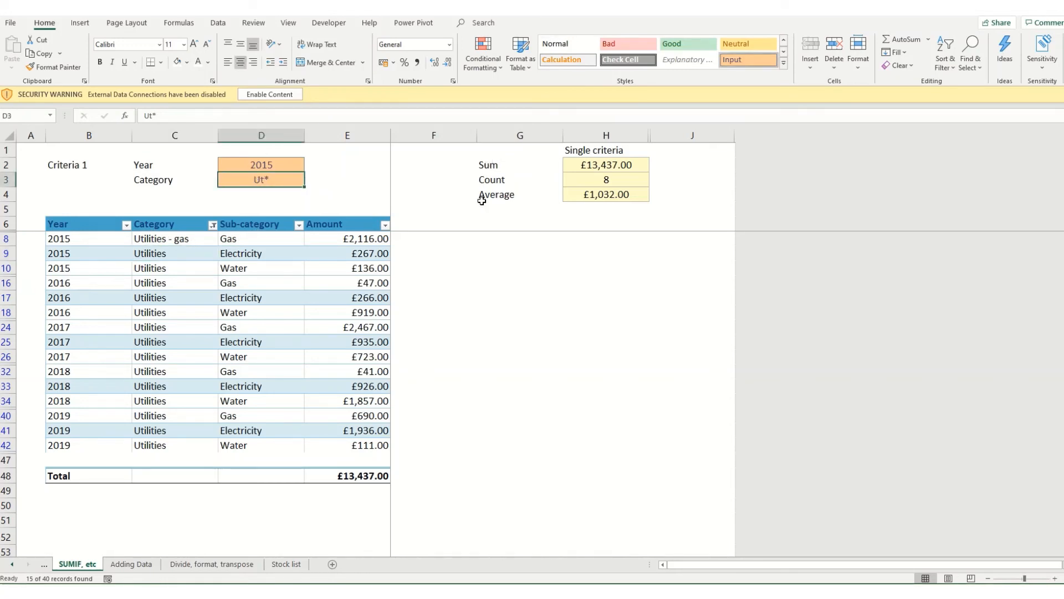
{"action": "double_click", "coordinate": [278, 165]}
{"action": "key", "text": "BackSpace"}
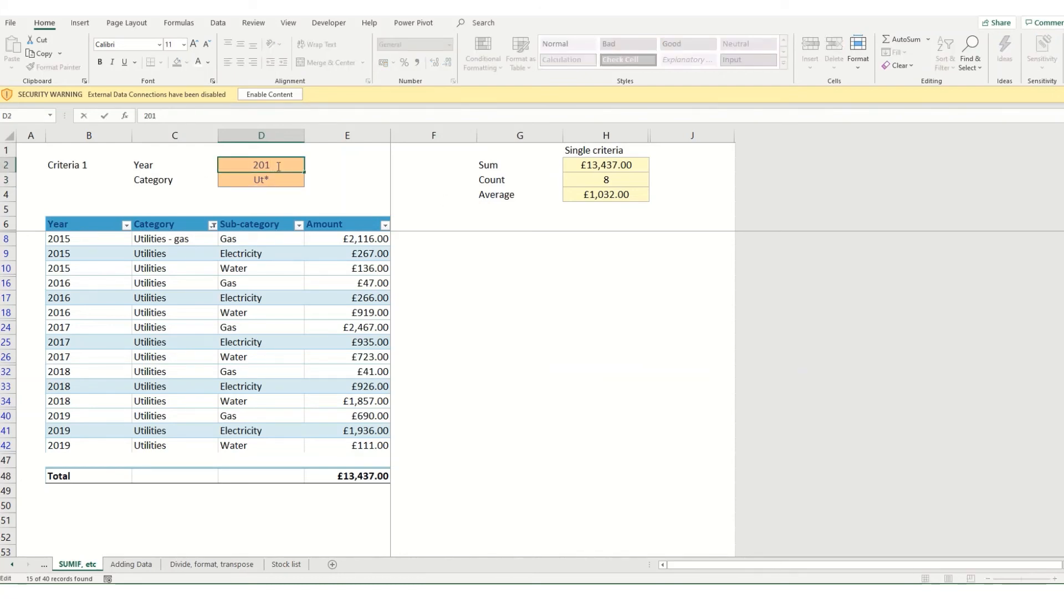
{"action": "type", "text": "*"}
{"action": "key", "text": "Return"}
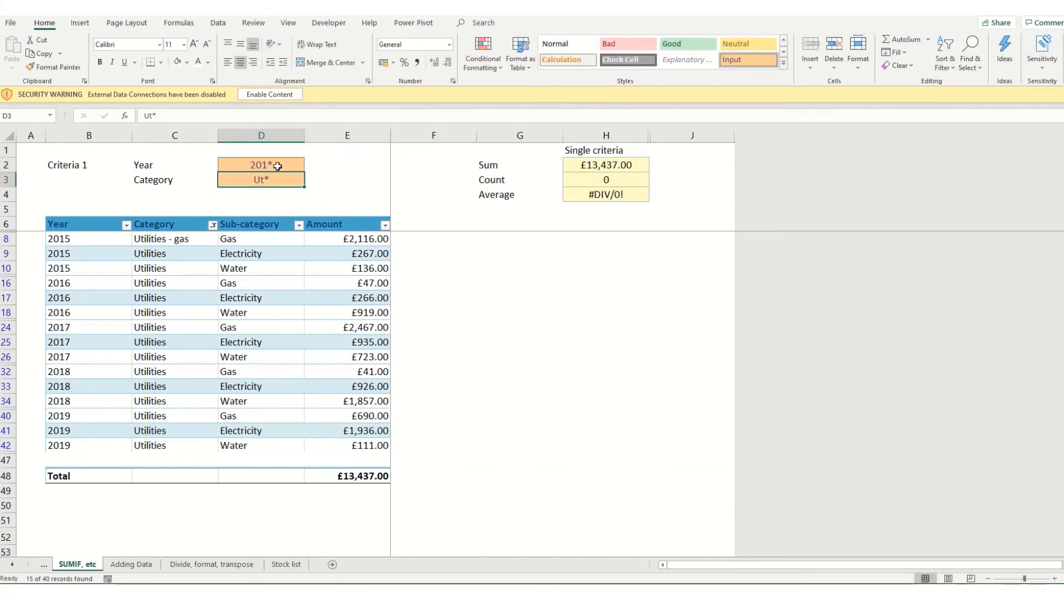
{"action": "left_click", "coordinate": [591, 180]}
{"action": "left_click_drag", "start_coordinate": [591, 180], "coordinate": [587, 194]}
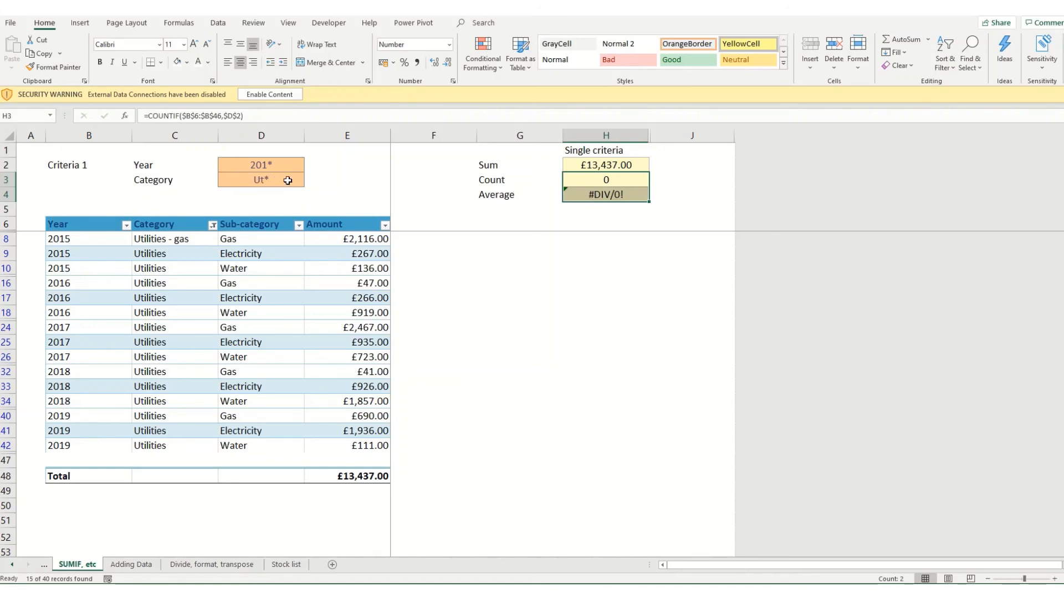
Step: Set the Year criterion in D2 back to 2015
{"action": "double_click", "coordinate": [284, 163]}
{"action": "key", "text": "BackSpace"}
{"action": "type", "text": "5"}
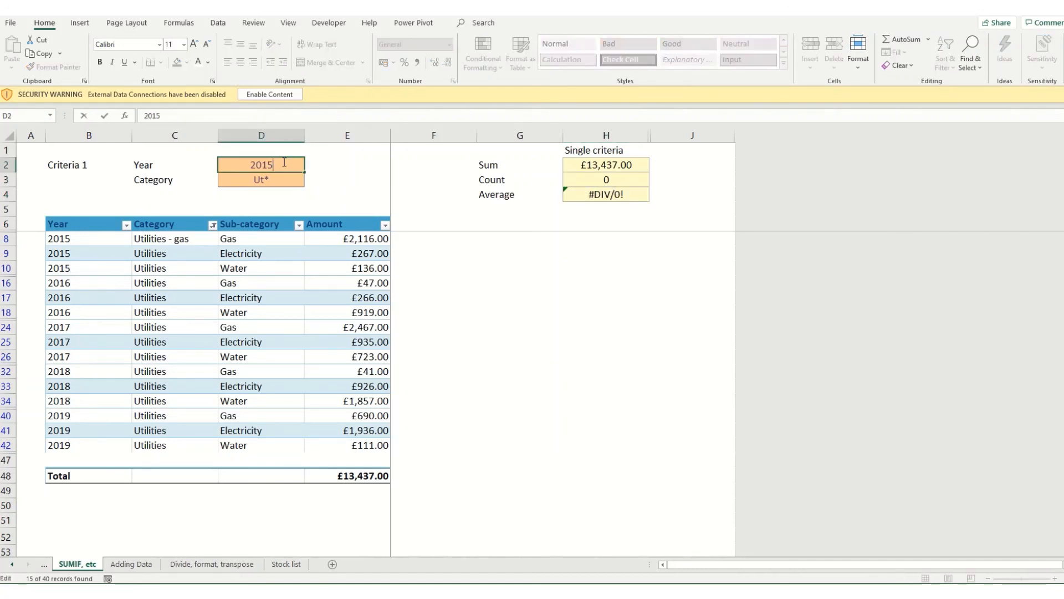
{"action": "key", "text": "Return"}
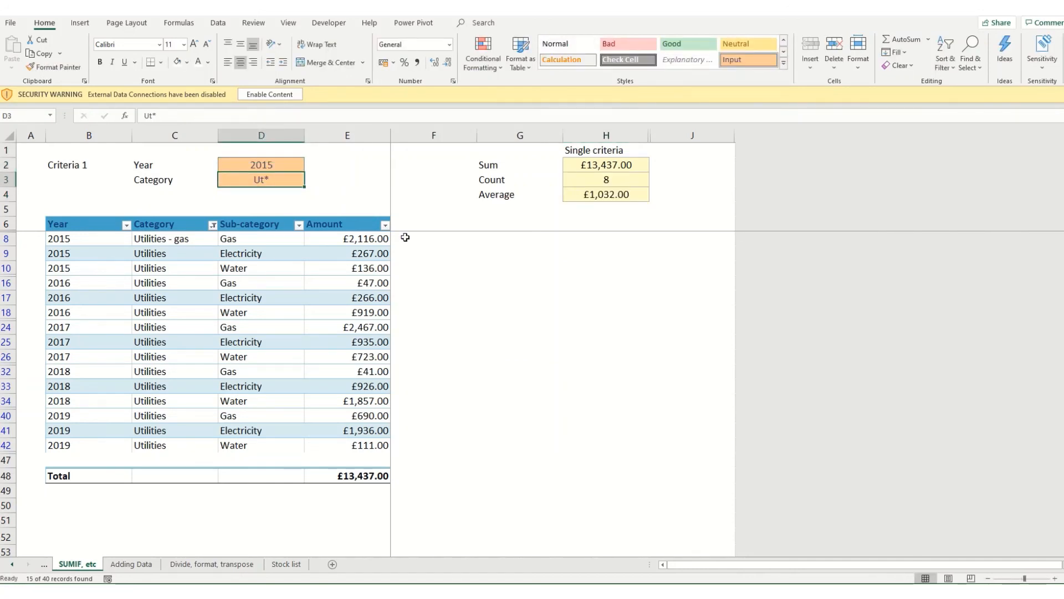